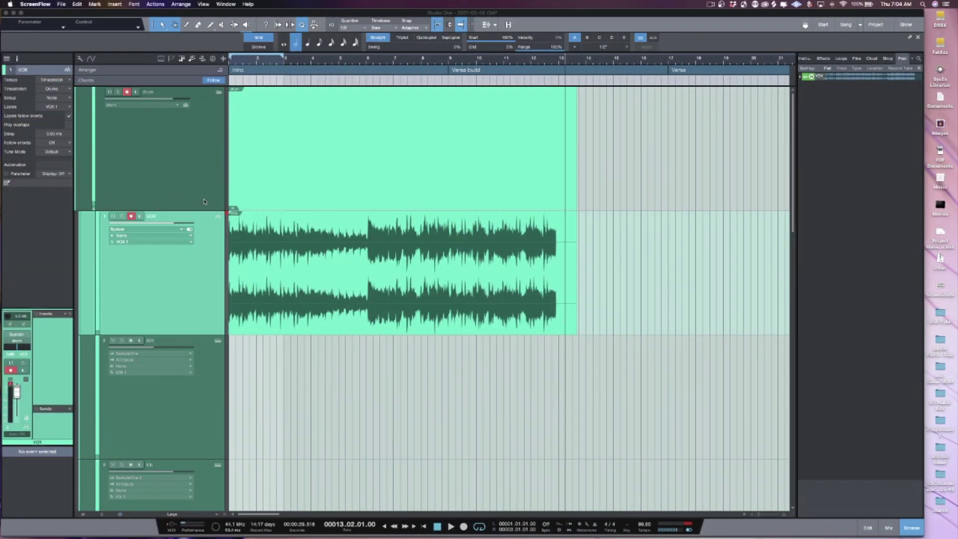
Play the arrangement from the song start to audition the vocal
{"action": "left_click", "coordinate": [352, 141]}
{"action": "key", "text": "space"}
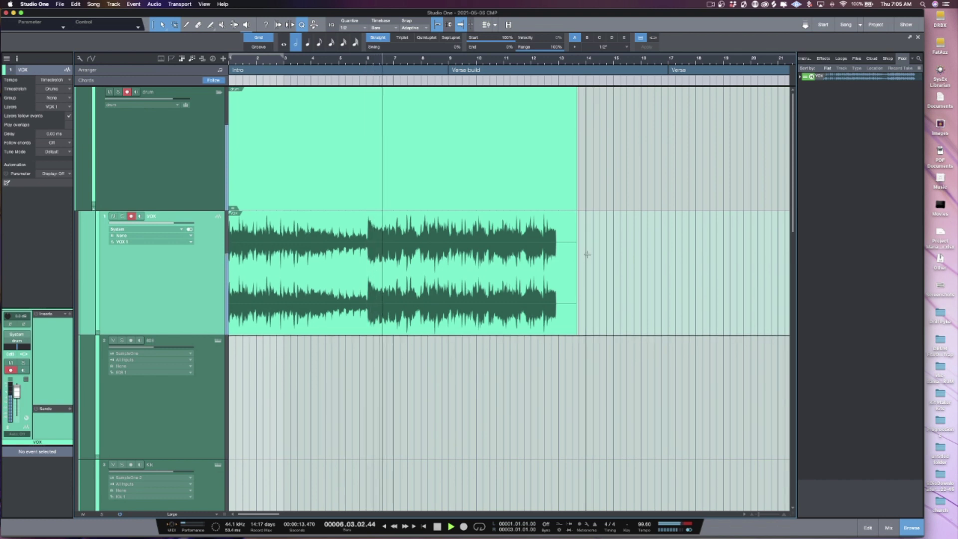
{"action": "key", "text": "space"}
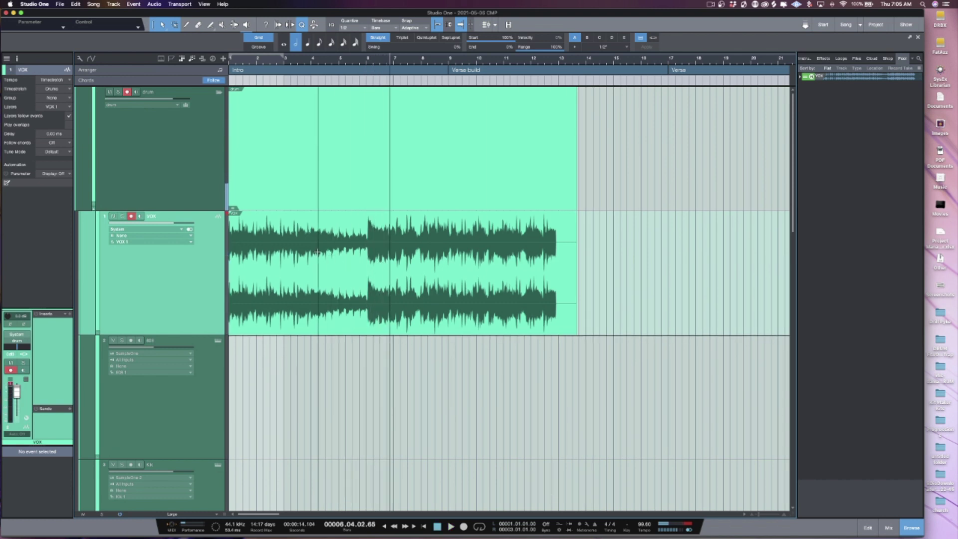
Trim the VOX event's start, move it to bar 1, and shorten its end
{"action": "left_click_drag", "start_coordinate": [231, 259], "coordinate": [306, 263]}
{"action": "left_click_drag", "start_coordinate": [344, 302], "coordinate": [256, 302]}
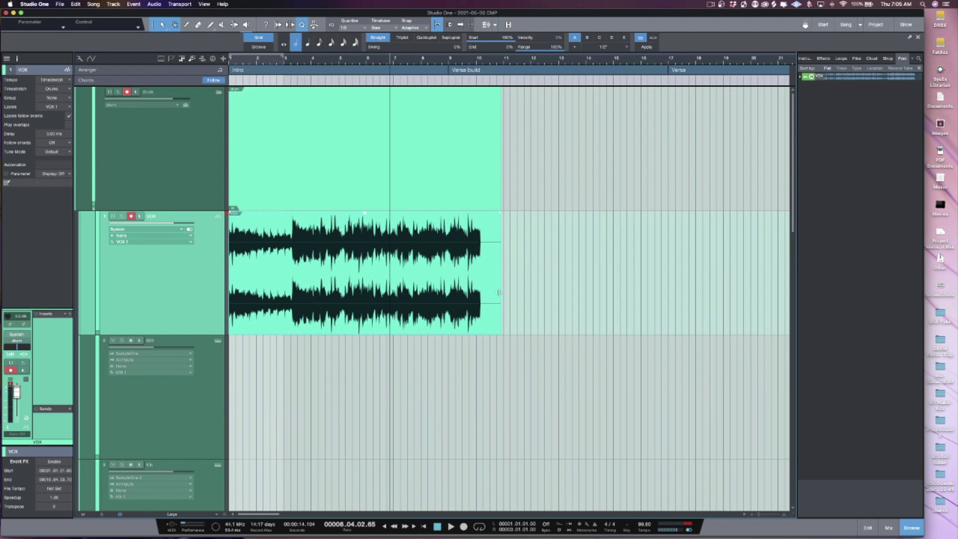
{"action": "left_click_drag", "start_coordinate": [502, 293], "coordinate": [345, 293]}
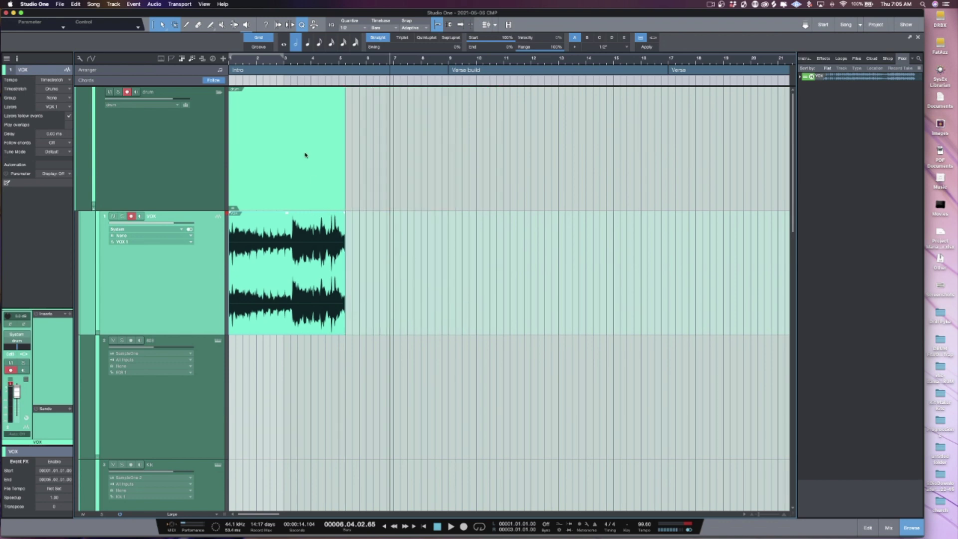
Zoom in, play back the trimmed vocal from the start, and trim a bit more off its start
{"action": "left_click_drag", "start_coordinate": [237, 64], "coordinate": [295, 82]}
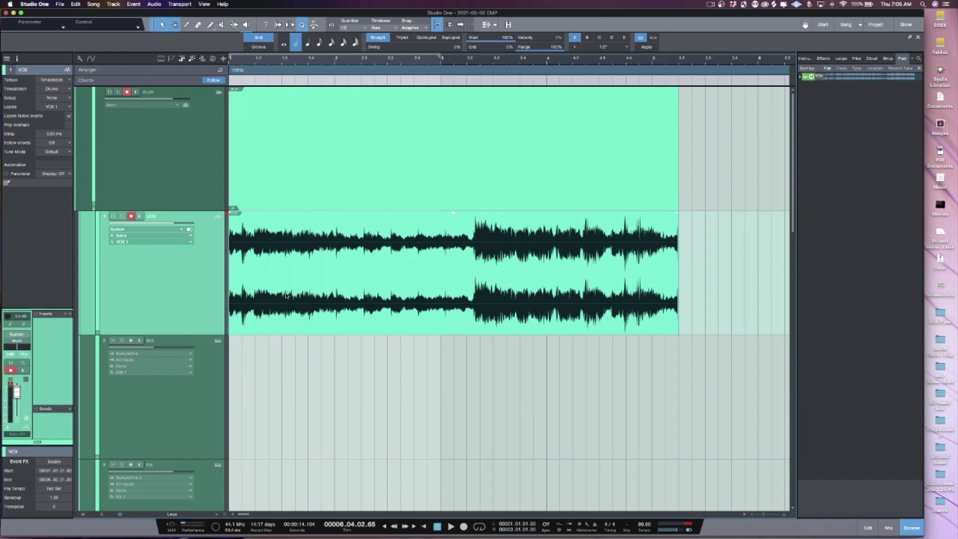
{"action": "key", "text": "comma"}
{"action": "key", "text": "space"}
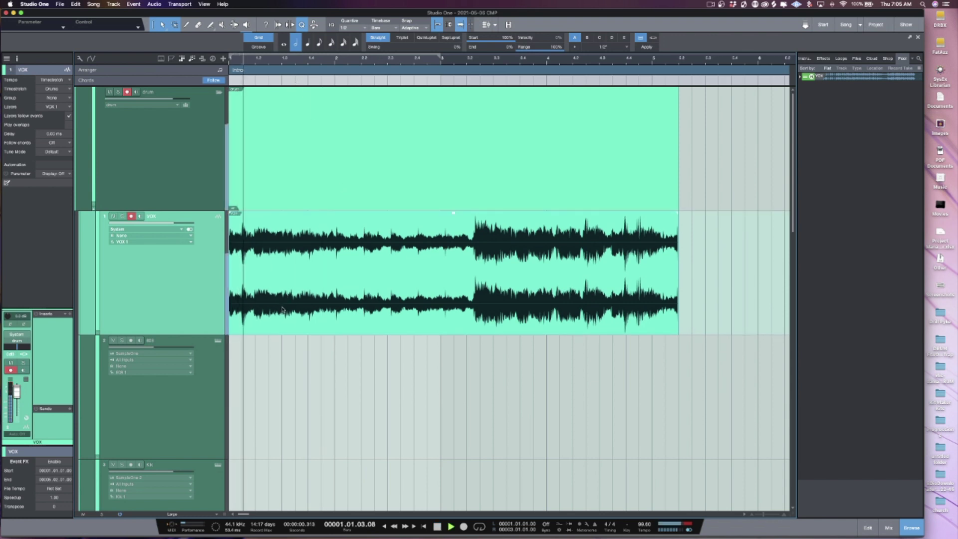
{"action": "key", "text": "comma"}
{"action": "key", "text": "space"}
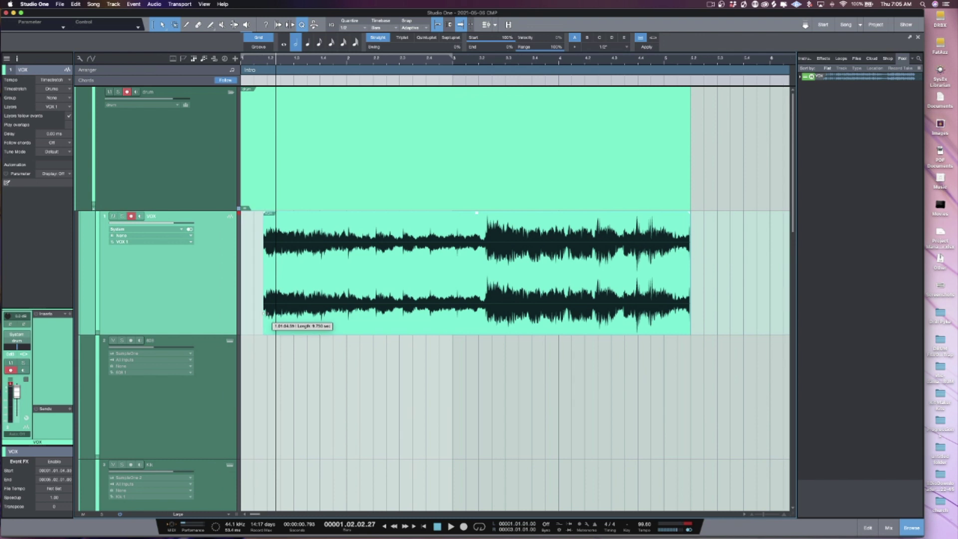
{"action": "left_click_drag", "start_coordinate": [264, 314], "coordinate": [285, 318]}
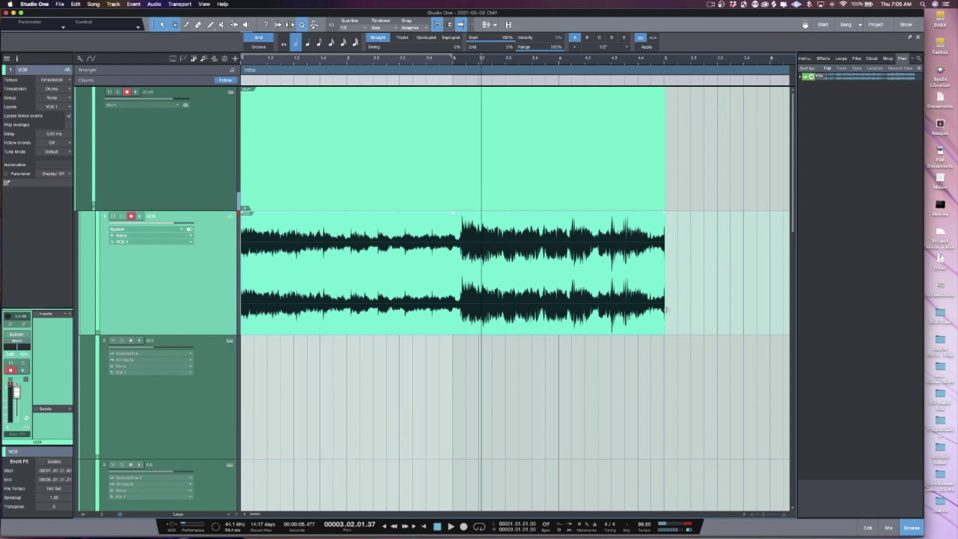
Cut the vocal to end at bar 3, loop it, stretch it to fit, and play it
{"action": "left_click_drag", "start_coordinate": [668, 310], "coordinate": [460, 290]}
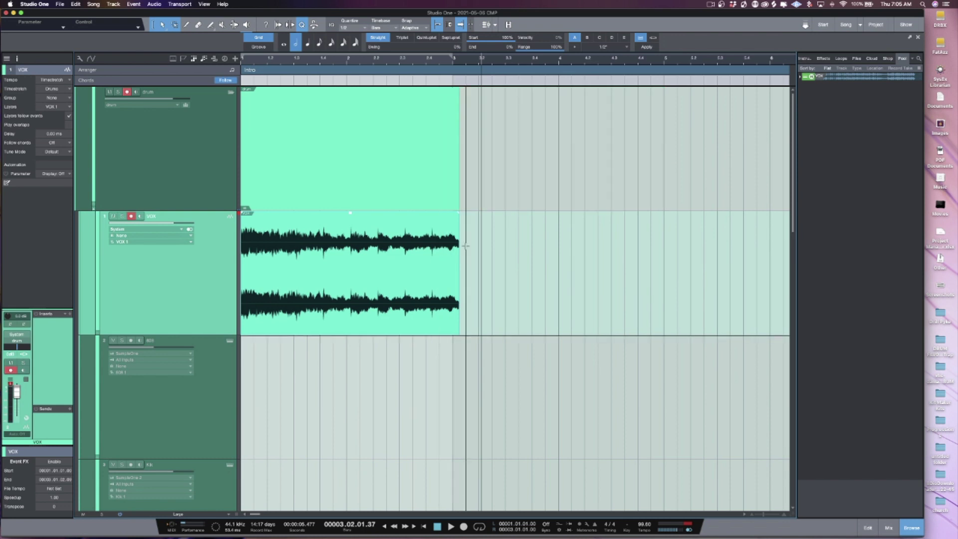
{"action": "key", "text": "KP_Divide"}
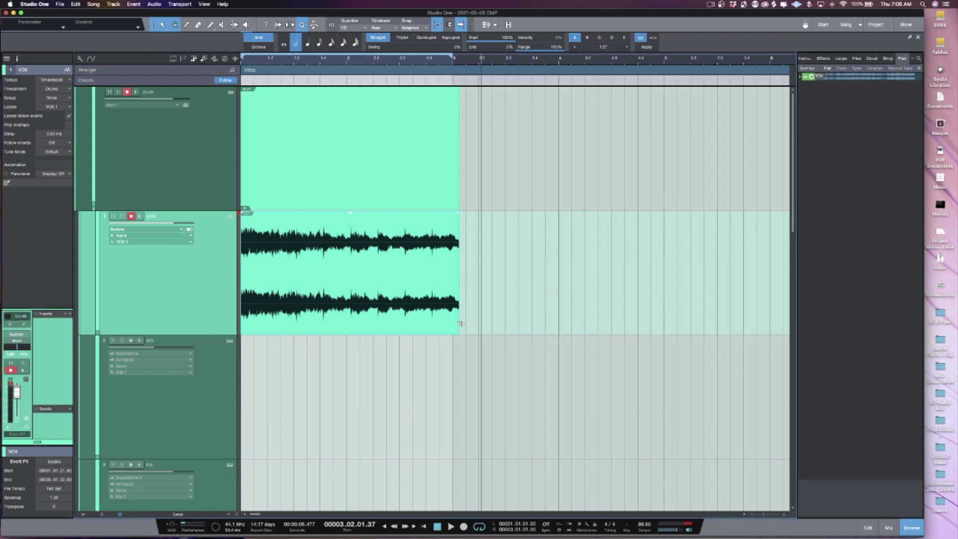
{"action": "left_click_drag", "start_coordinate": [459, 324], "coordinate": [459, 323]}
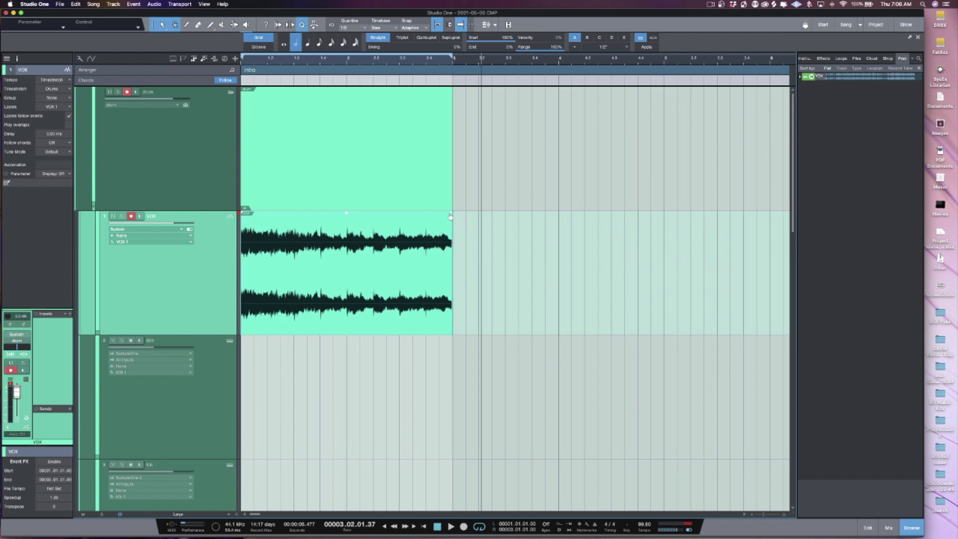
{"action": "key", "text": "space"}
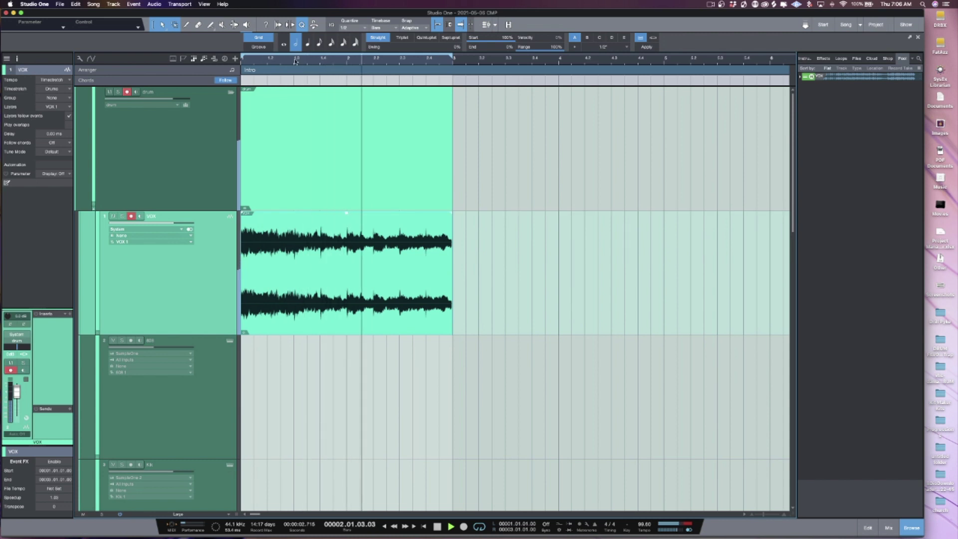
{"action": "key", "text": "space"}
Bounce the two-bar vocal into a new VOX audio file and switch to the Bend tool
{"action": "left_click_drag", "start_coordinate": [262, 63], "coordinate": [574, 60]}
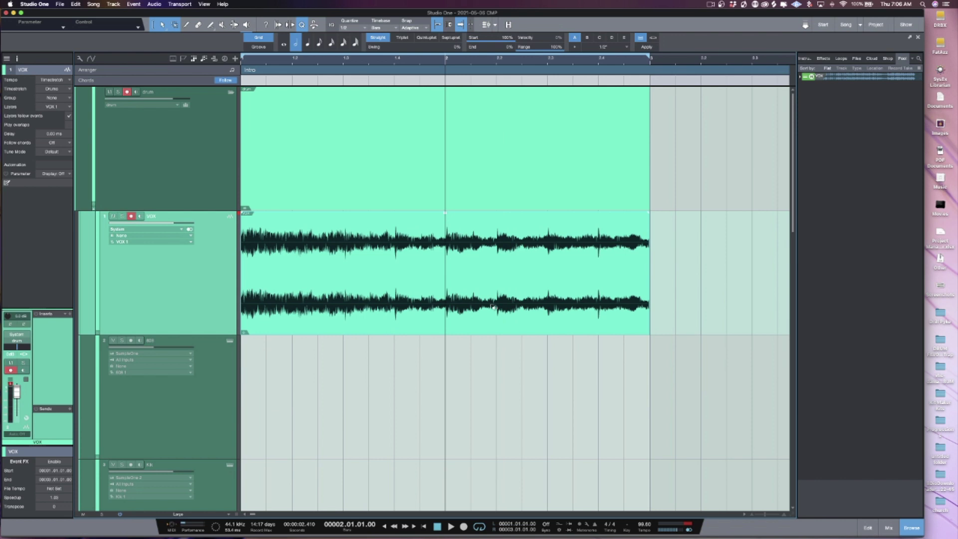
{"action": "key", "text": "super+b"}
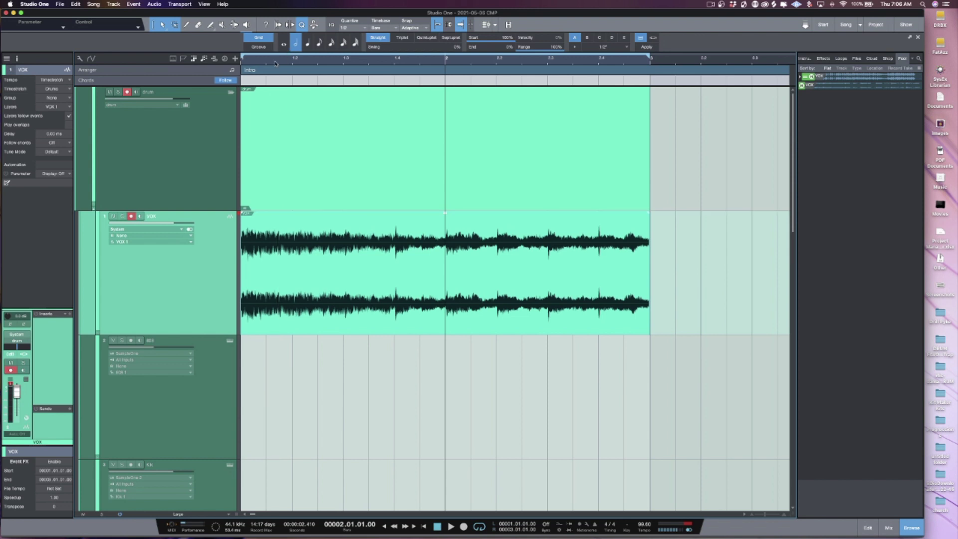
{"action": "key", "text": "7"}
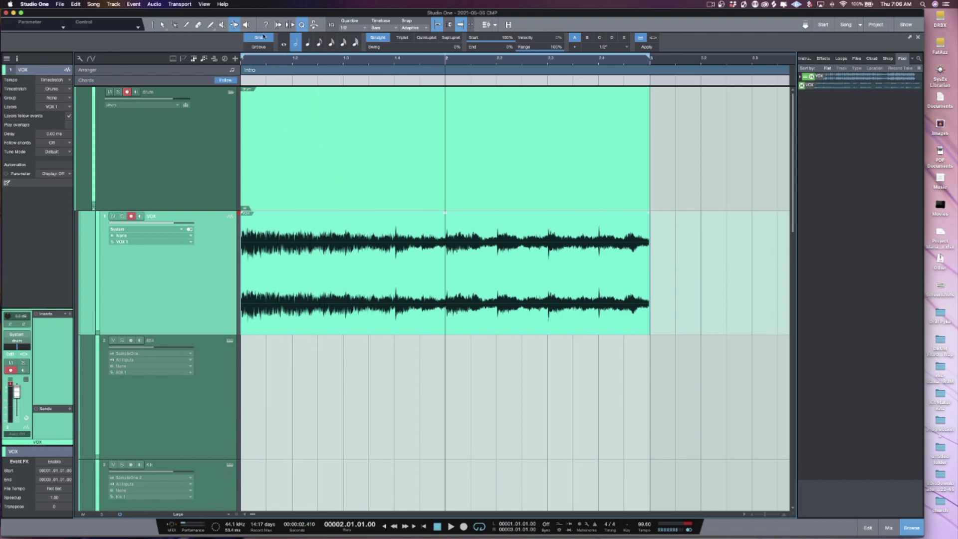
Check the audio bend and strip silence settings and the VOX event's options
{"action": "left_click", "coordinate": [278, 25]}
{"action": "left_click", "coordinate": [289, 25]}
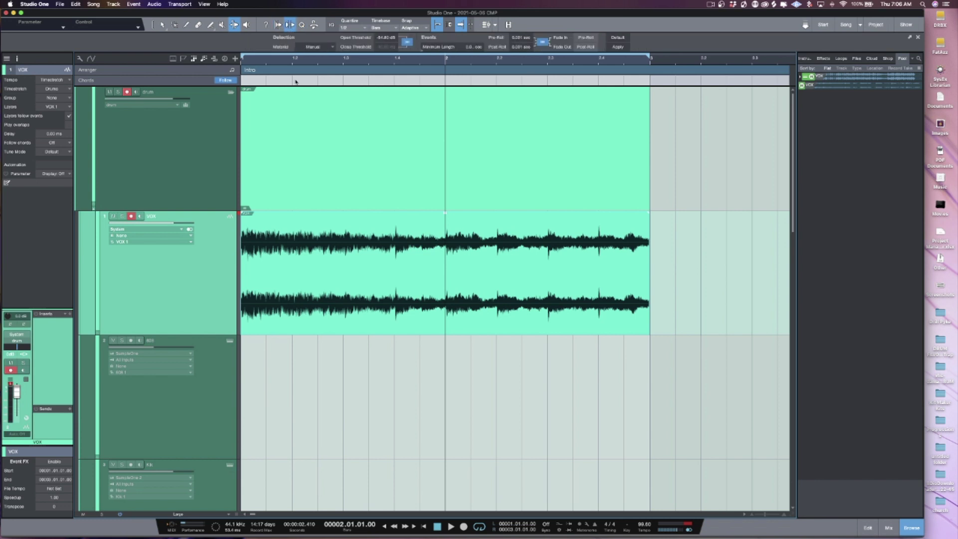
{"action": "right_click", "coordinate": [338, 332]}
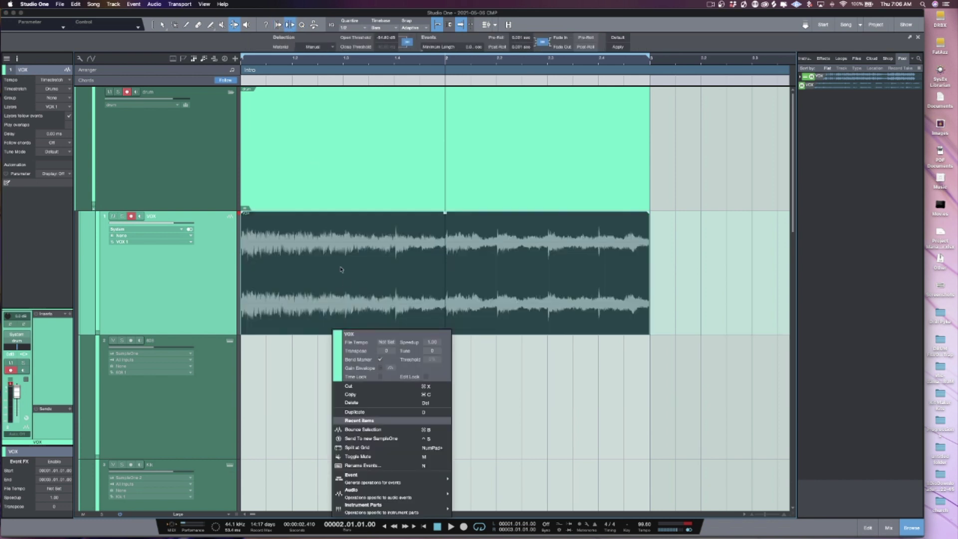
{"action": "left_click", "coordinate": [255, 60]}
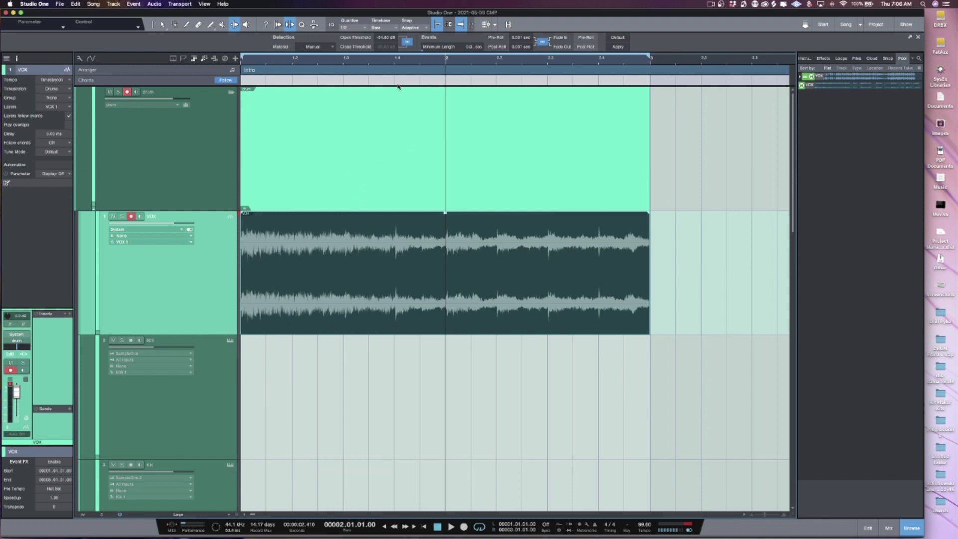
{"action": "scroll", "coordinate": [396, 65], "scroll_direction": "up", "scroll_amount": 5}
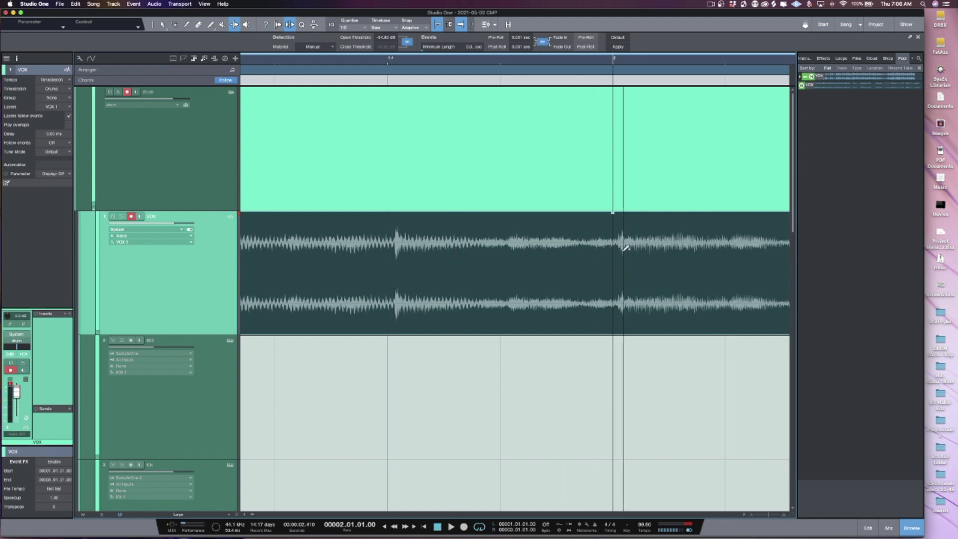
{"action": "scroll", "coordinate": [646, 62], "scroll_direction": "up", "scroll_amount": 5}
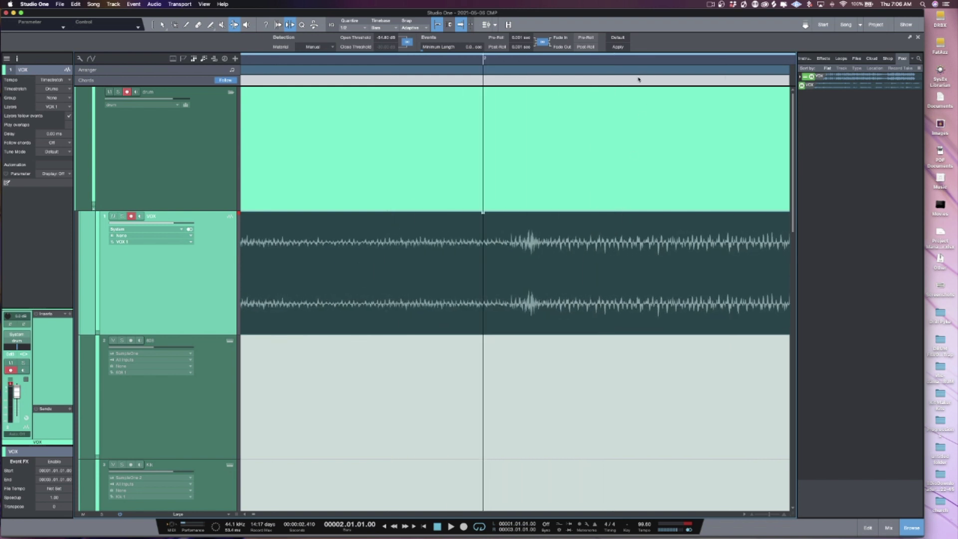
Split the VOX event at the guide, trim the split section back to bar 2, and zoom to check
{"action": "left_click", "coordinate": [511, 275]}
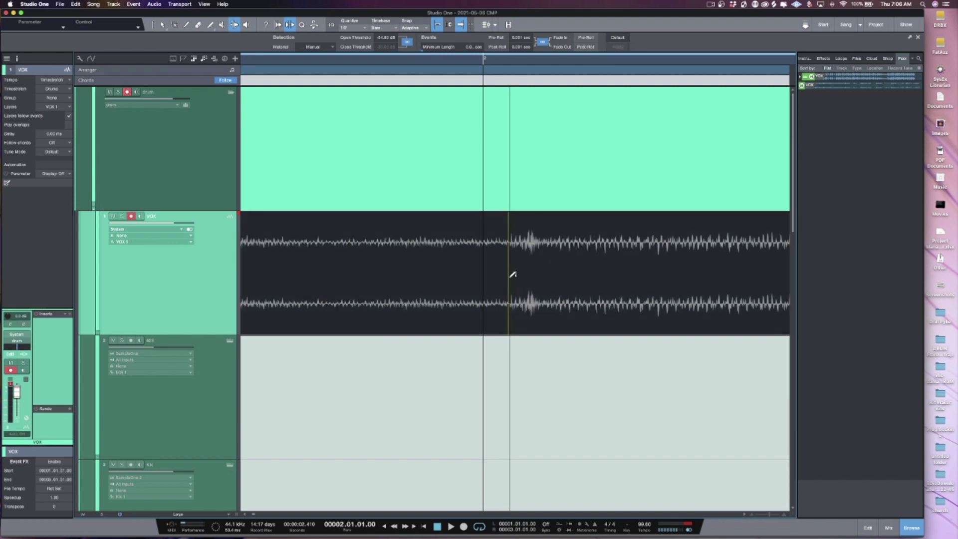
{"action": "left_click_drag", "start_coordinate": [508, 279], "coordinate": [495, 274]}
{"action": "mouse_move", "coordinate": [495, 59]}
{"action": "left_mouse_down"}
{"action": "mouse_move", "coordinate": [515, 73]}
{"action": "mouse_move", "coordinate": [507, 70]}
{"action": "left_mouse_up"}
{"action": "left_click_drag", "start_coordinate": [699, 65], "coordinate": [687, 87]}
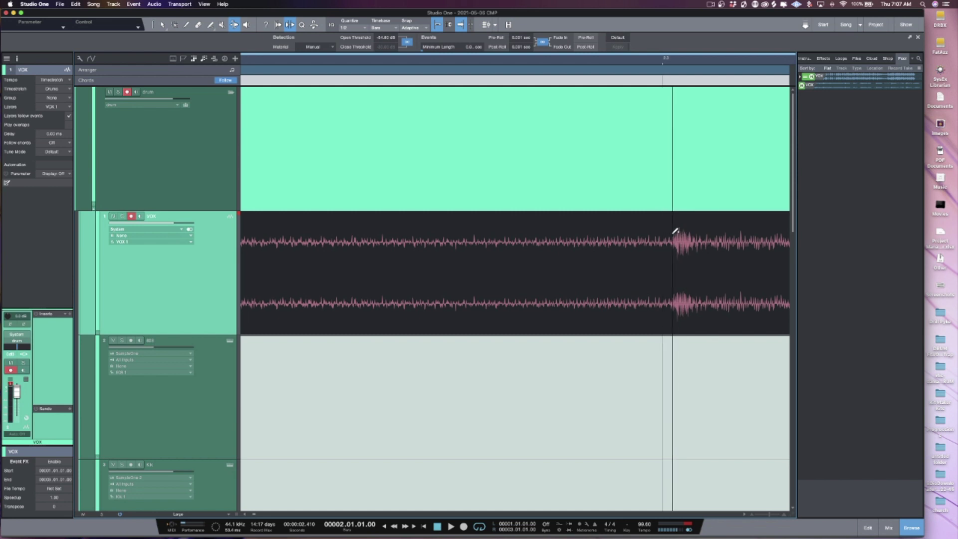
{"action": "left_click_drag", "start_coordinate": [624, 63], "coordinate": [590, 37]}
{"action": "left_click_drag", "start_coordinate": [683, 59], "coordinate": [670, 37]}
Bounce the trimmed event to VOX(2), slice it at the half-bar grid, and send the slices to a new Sample One XT
{"action": "key", "text": "1"}
{"action": "left_click", "coordinate": [301, 327]}
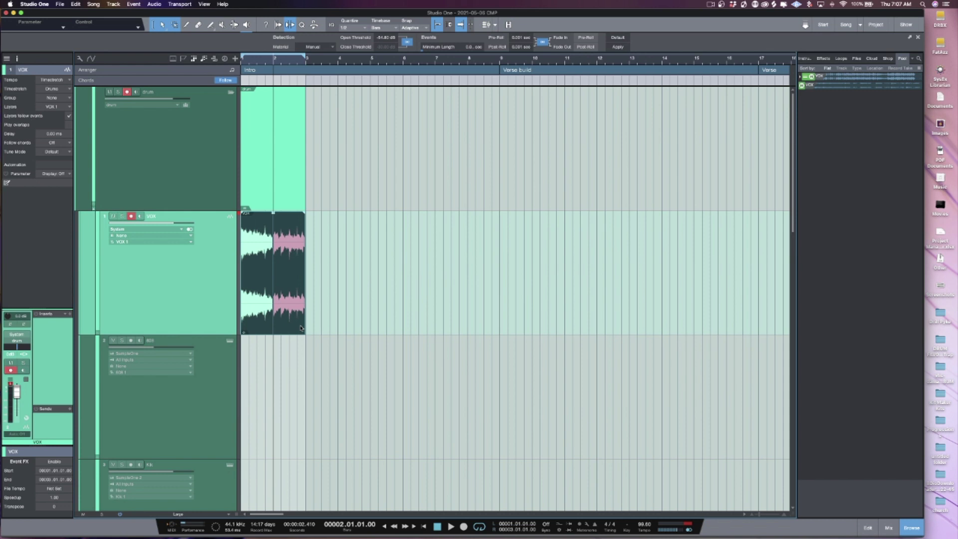
{"action": "key", "text": "ctrl+b"}
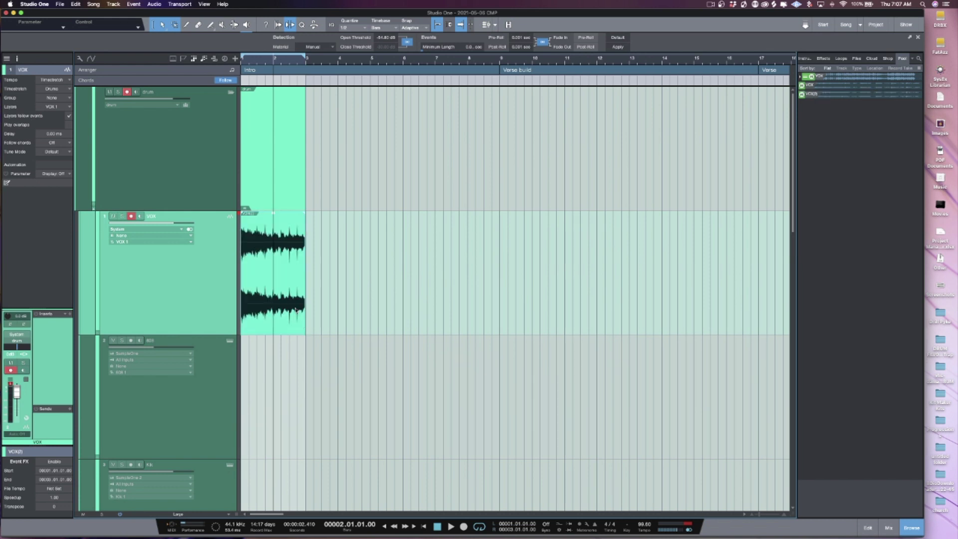
{"action": "key", "text": "alt+super+x"}
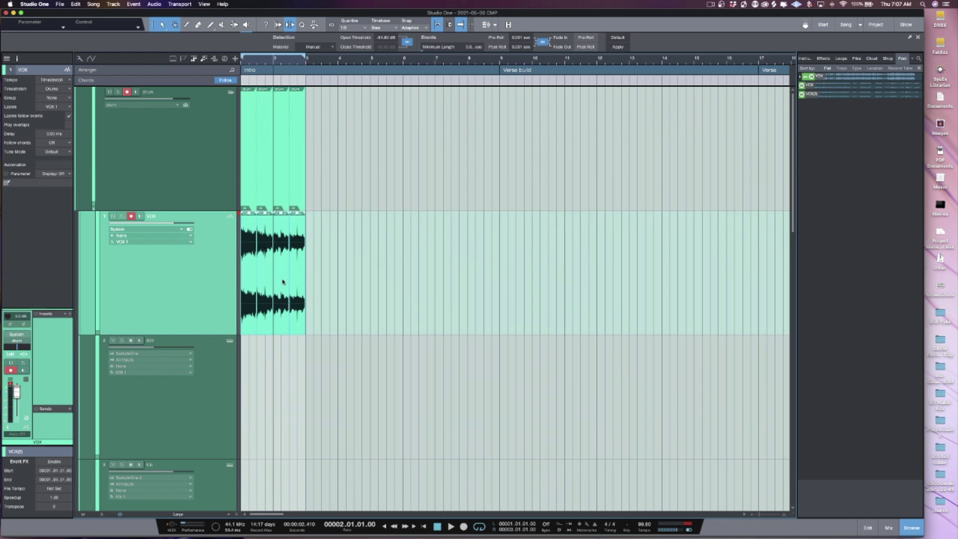
{"action": "right_click", "coordinate": [297, 297]}
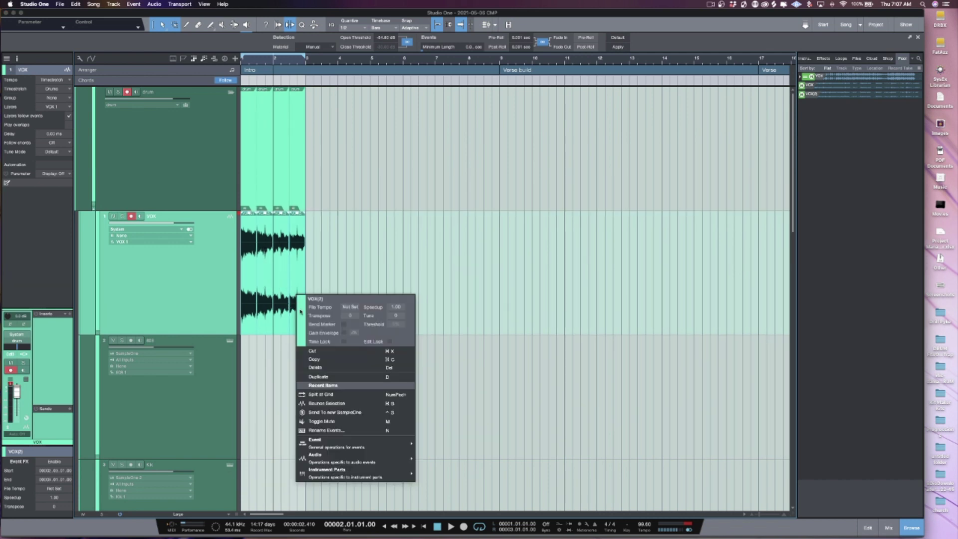
{"action": "left_click", "coordinate": [336, 412]}
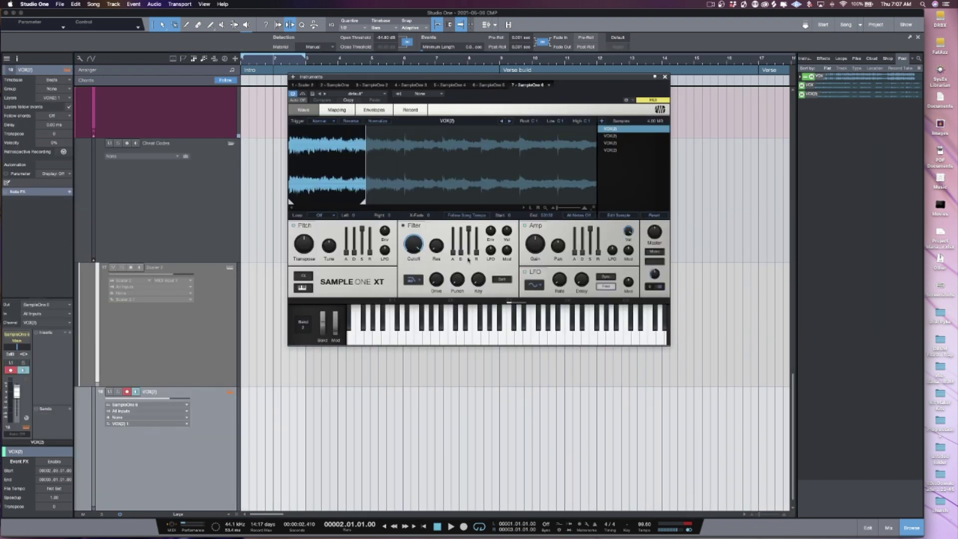
Set Sample One XT to follow song tempo, transpose it +3, pick slice 2, and capture the played notes
{"action": "left_click", "coordinate": [452, 216]}
{"action": "left_click_drag", "start_coordinate": [301, 247], "coordinate": [302, 246]}
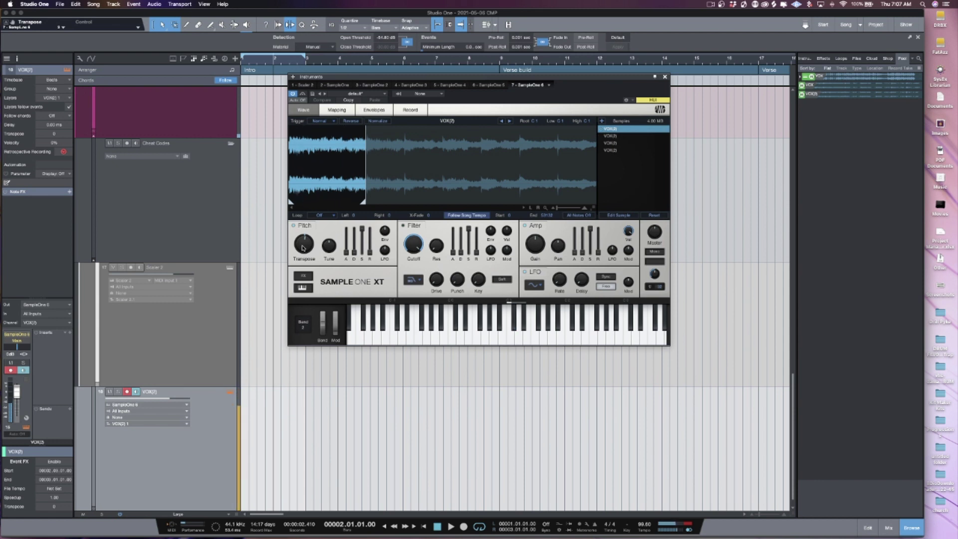
{"action": "left_click", "coordinate": [610, 136]}
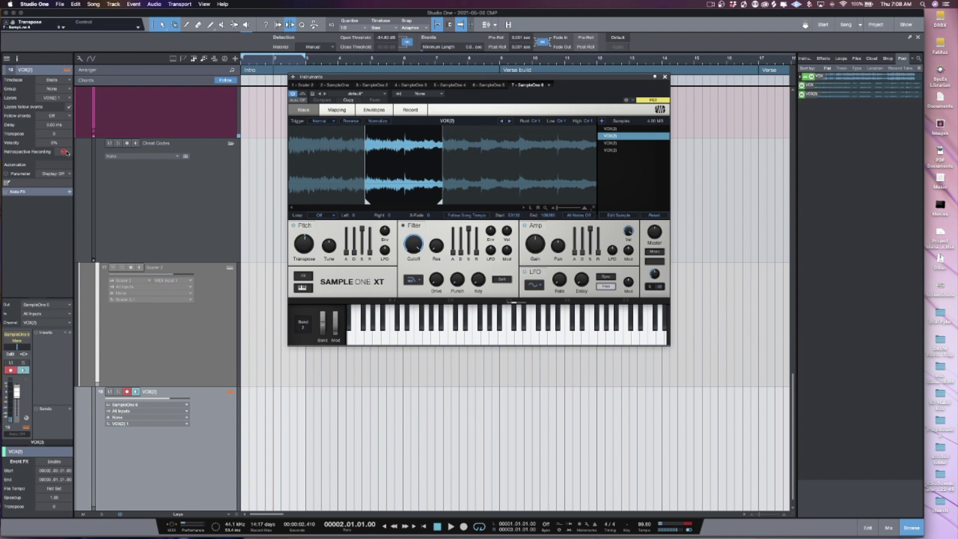
{"action": "left_click", "coordinate": [64, 152]}
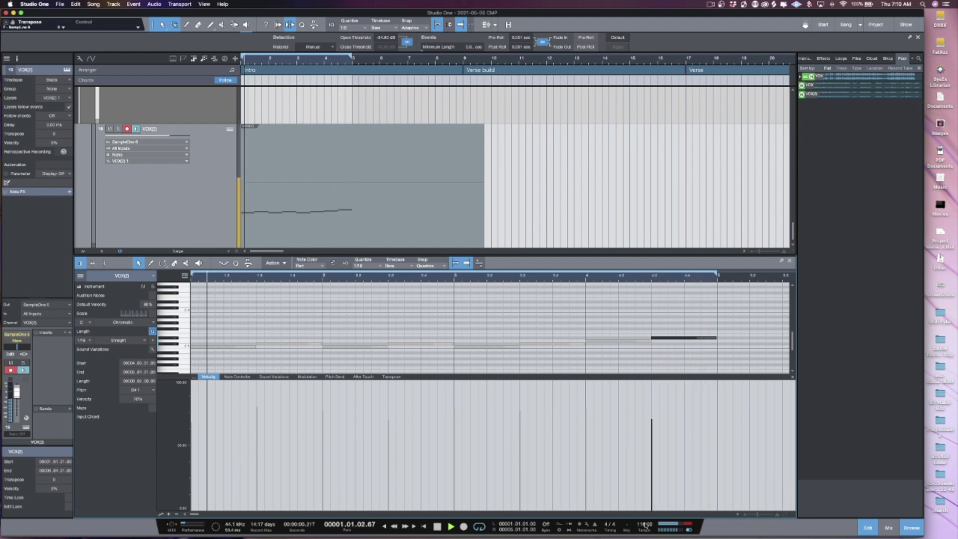
Set the song tempo to 120
{"action": "left_click", "coordinate": [646, 525]}
{"action": "type", "text": "120"}
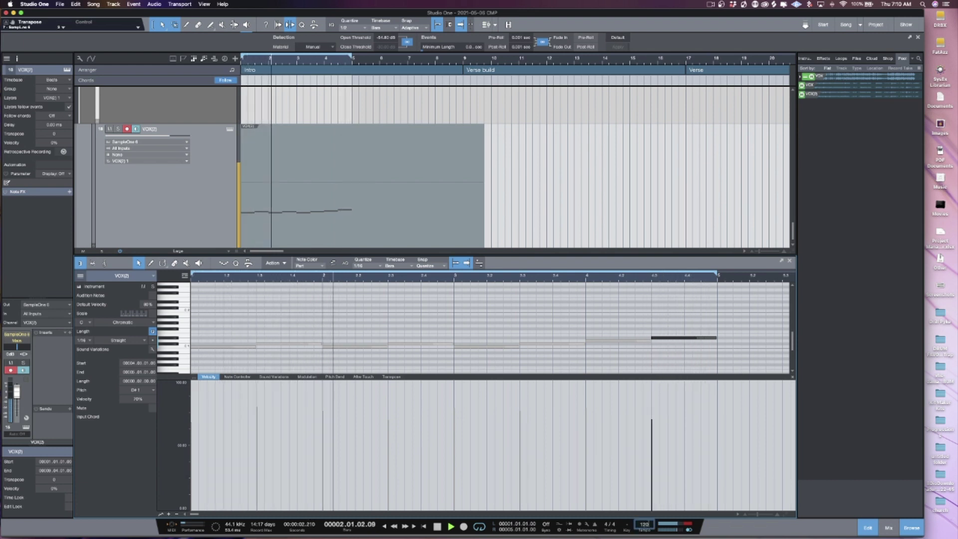
{"action": "key", "text": "Return"}
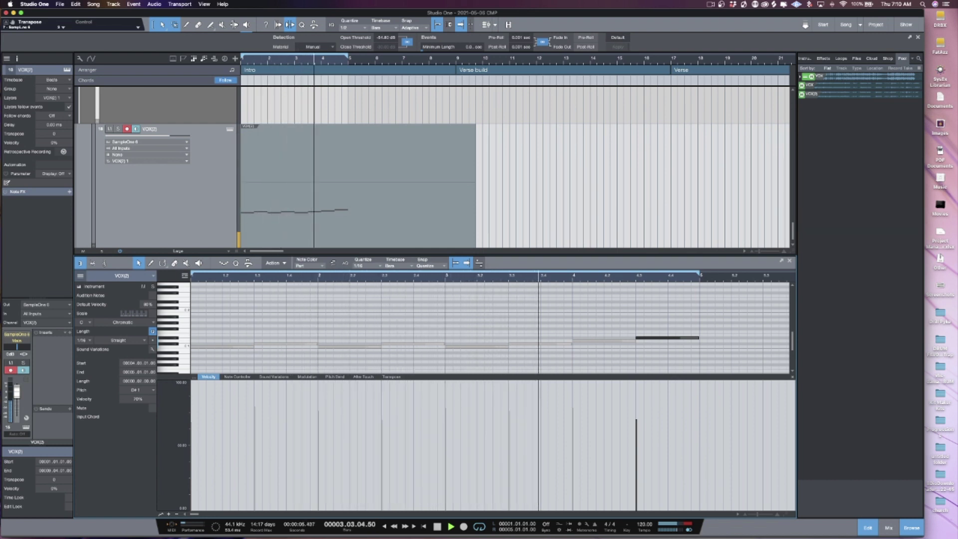
Stop playback, shorten the VOX(2) part to end at bar 5, and bounce it to audio
{"action": "key", "text": "space"}
{"action": "left_click_drag", "start_coordinate": [475, 205], "coordinate": [348, 201]}
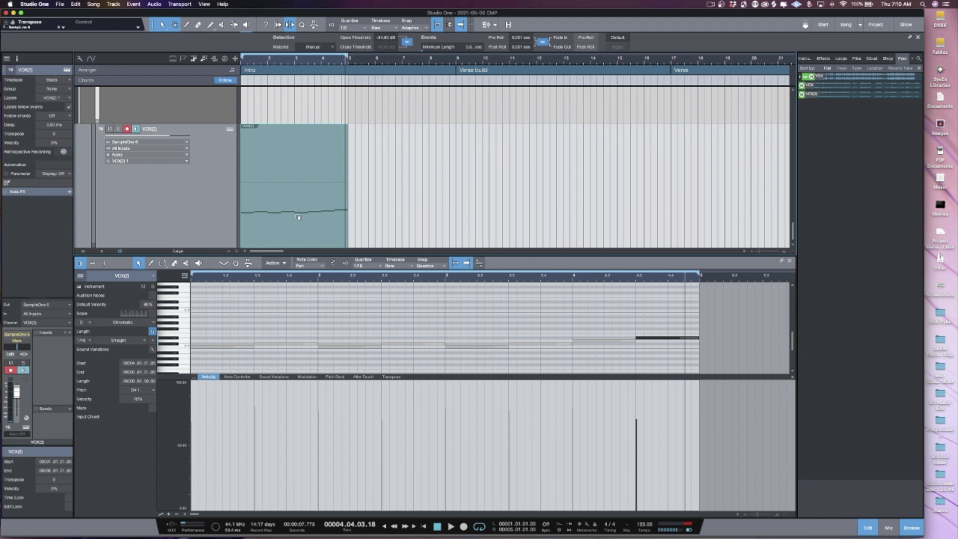
{"action": "key", "text": "super+b"}
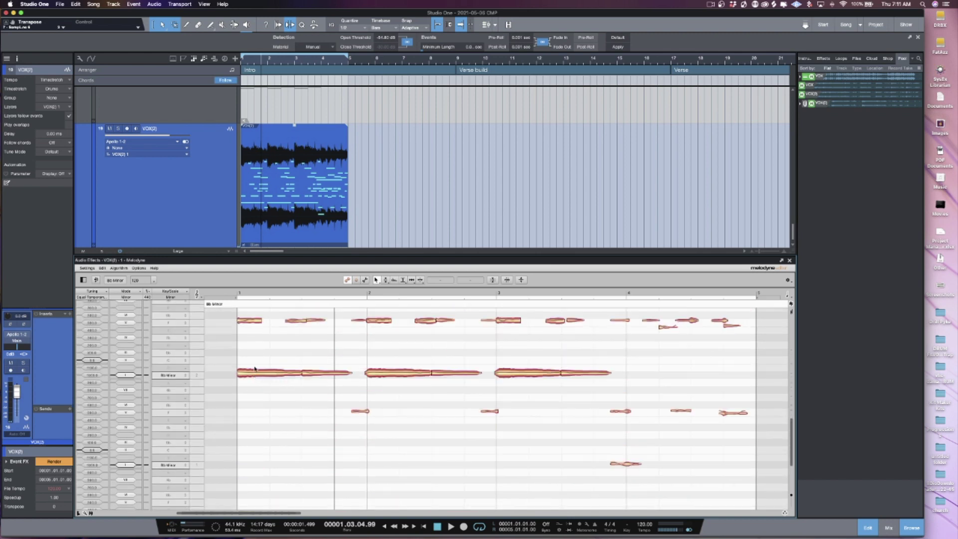
Play the bounced vocal in Melodyne, then select the VOX(2) event in the arrangement
{"action": "key", "text": "space"}
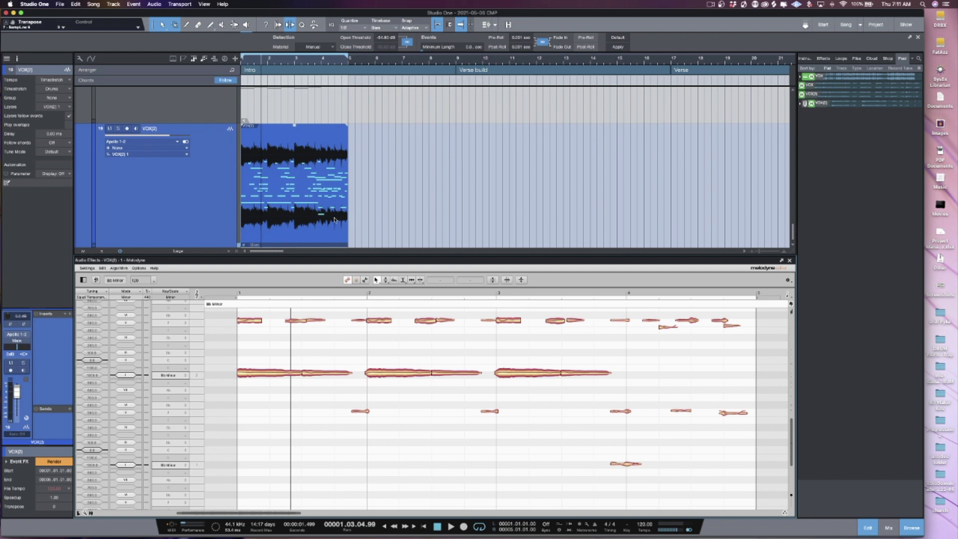
{"action": "left_click", "coordinate": [317, 225]}
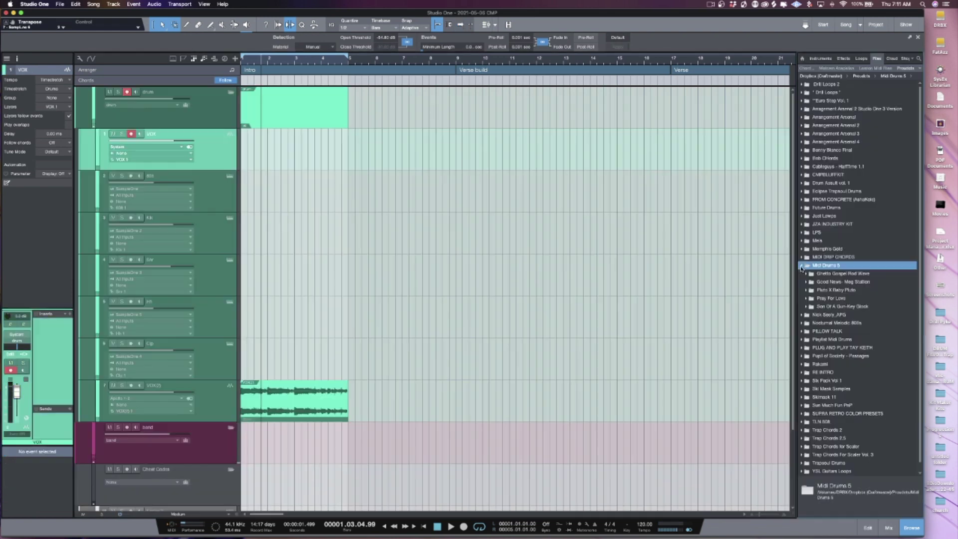
Expand Son Of A Gun-Key Glock > Blessed Rich Savage-136 > 808, KIK, HH.mid in the Files browser
{"action": "left_click", "coordinate": [809, 307]}
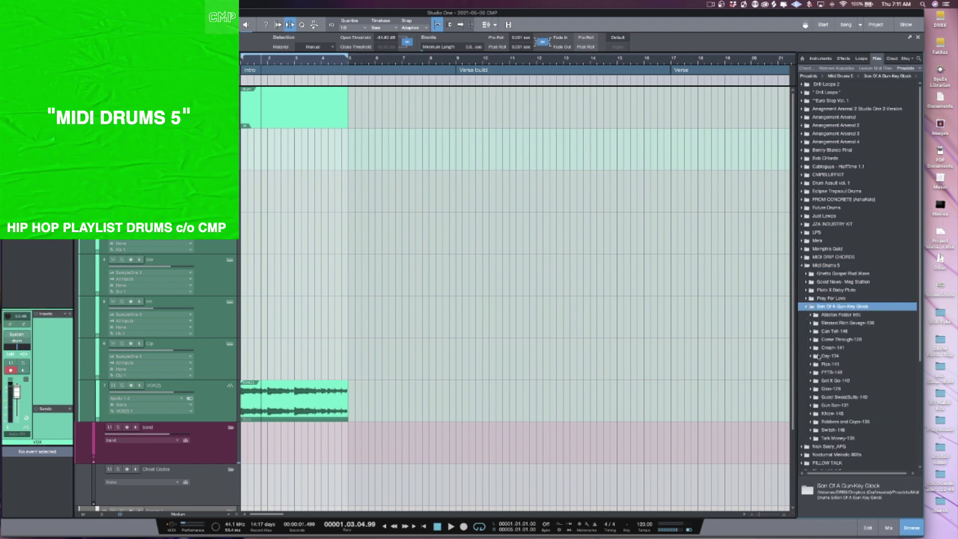
{"action": "left_click", "coordinate": [811, 323]}
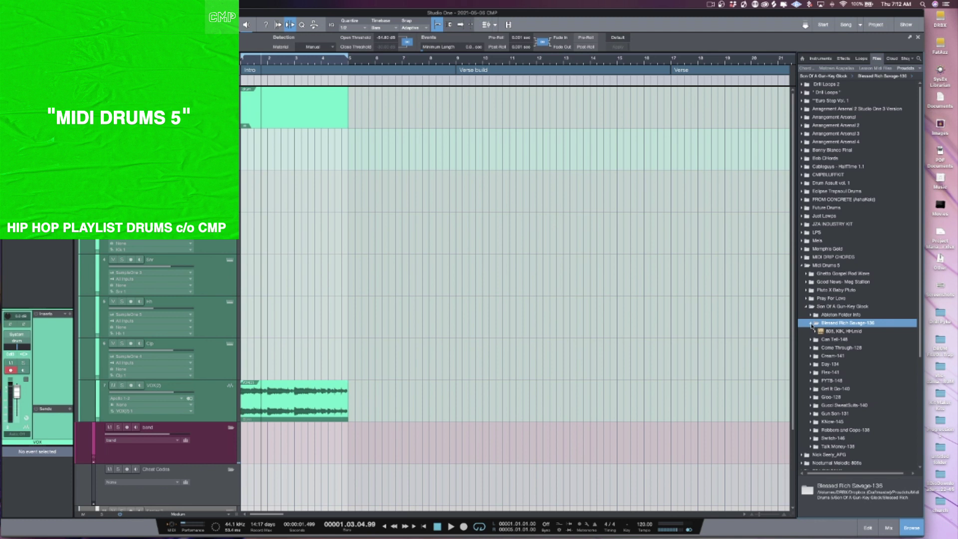
{"action": "left_click", "coordinate": [816, 332]}
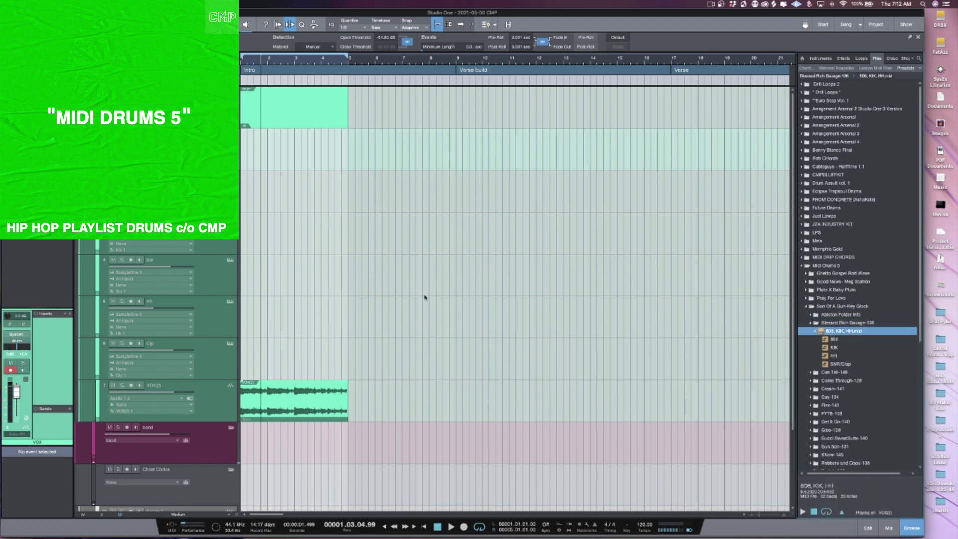
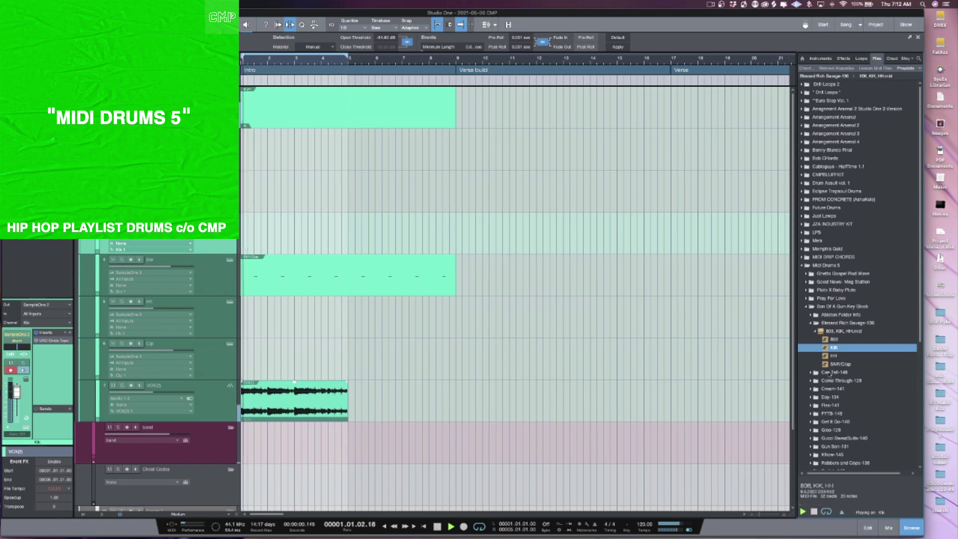
Place the KIK pattern at bar 1 on the Kik track, audition the HH pattern, and open the Hh sampler
{"action": "left_click_drag", "start_coordinate": [834, 348], "coordinate": [258, 234]}
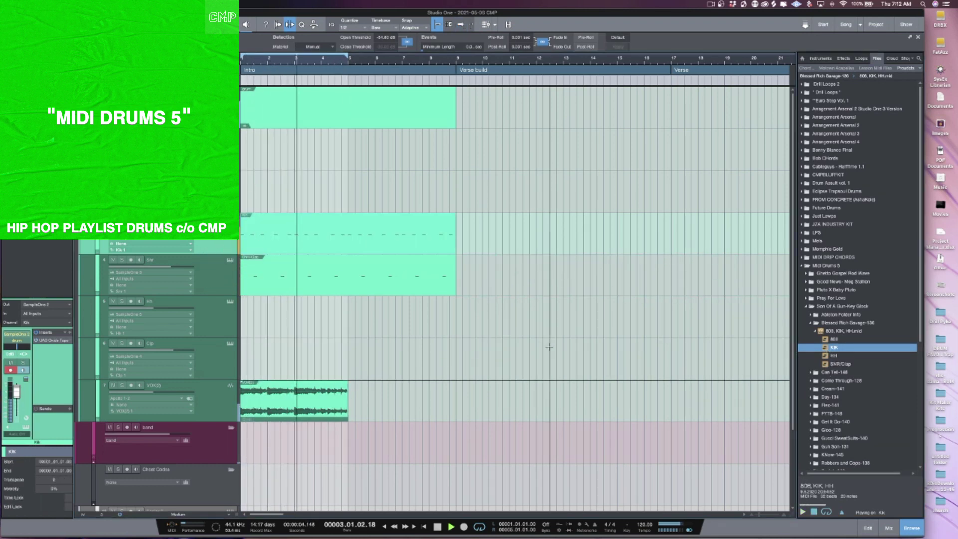
{"action": "left_click", "coordinate": [213, 317]}
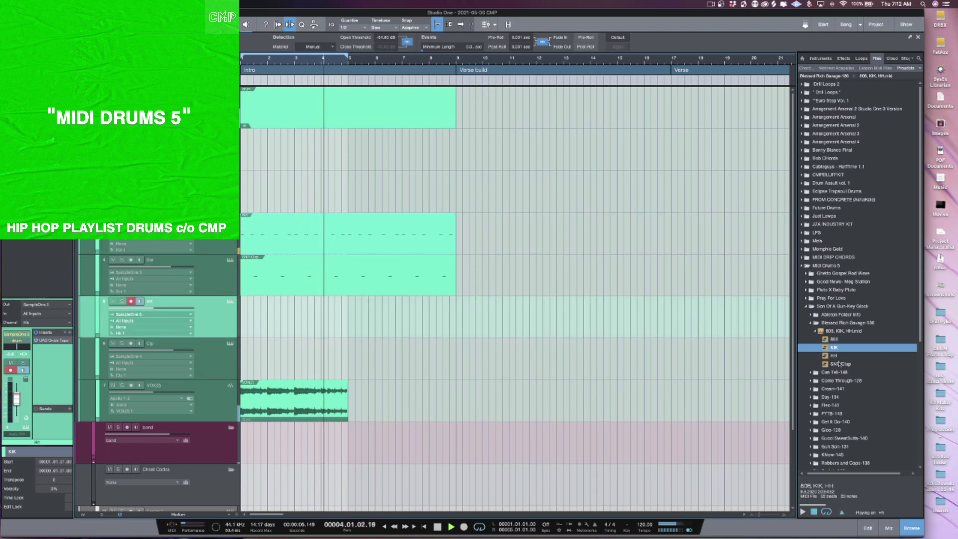
{"action": "key", "text": "Down"}
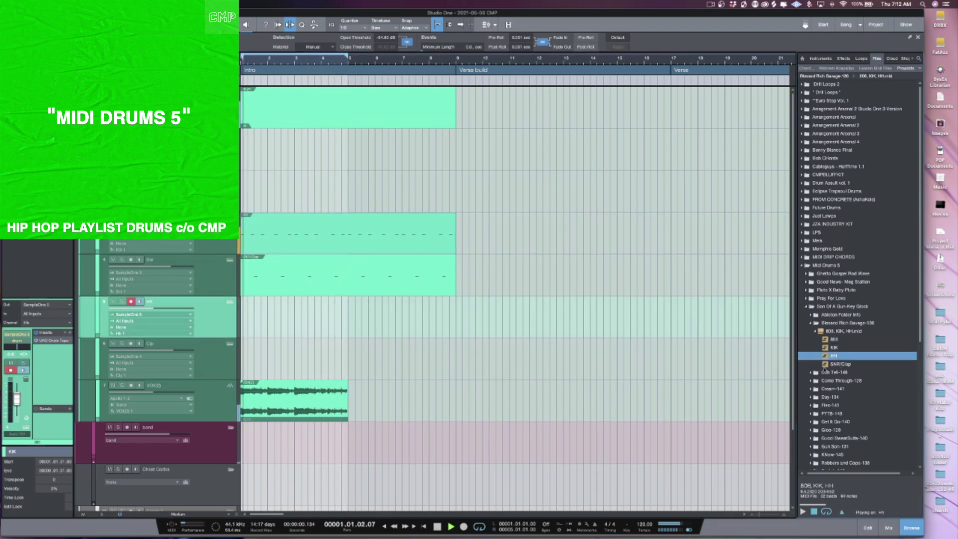
{"action": "left_click", "coordinate": [805, 512]}
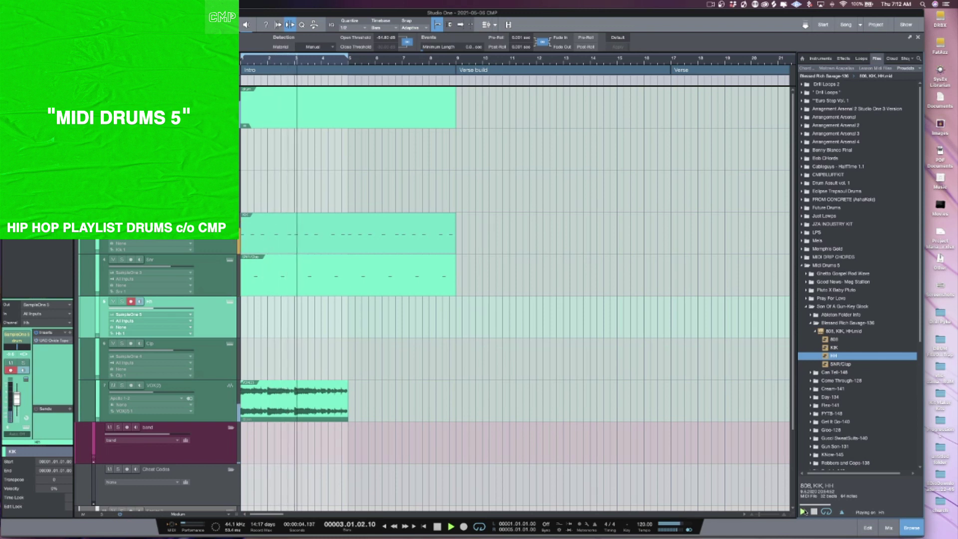
{"action": "left_click", "coordinate": [230, 302]}
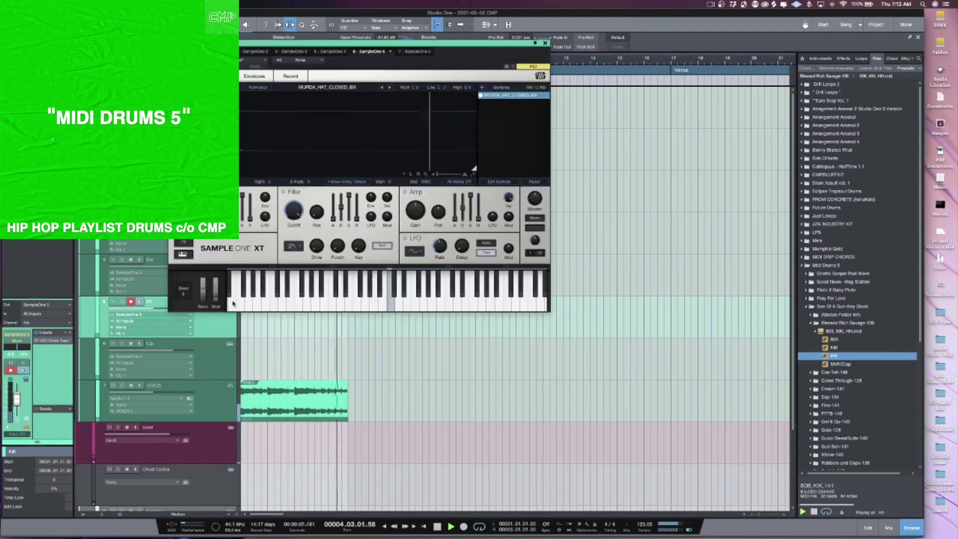
Switch the Hh hat to MURDA_HAT_CLOSED_BANANA_SPLIT and audition the Can Tell-148 HH pattern
{"action": "left_click", "coordinate": [391, 88]}
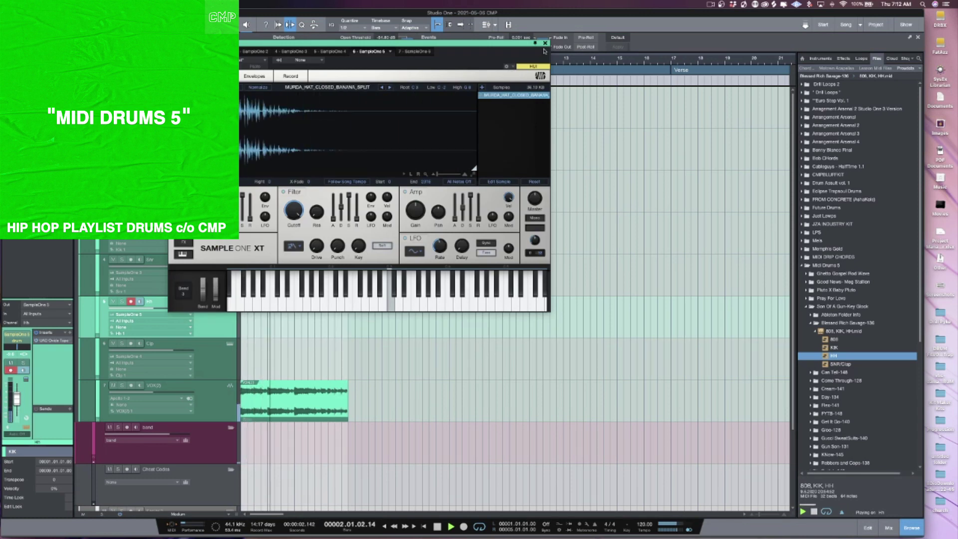
{"action": "left_click", "coordinate": [545, 44]}
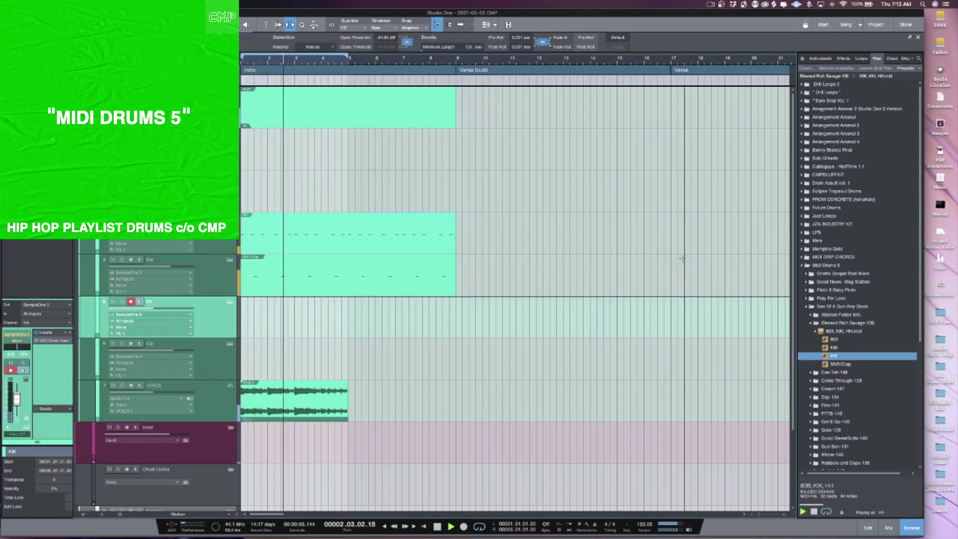
{"action": "left_click", "coordinate": [811, 373]}
{"action": "left_click", "coordinate": [816, 380]}
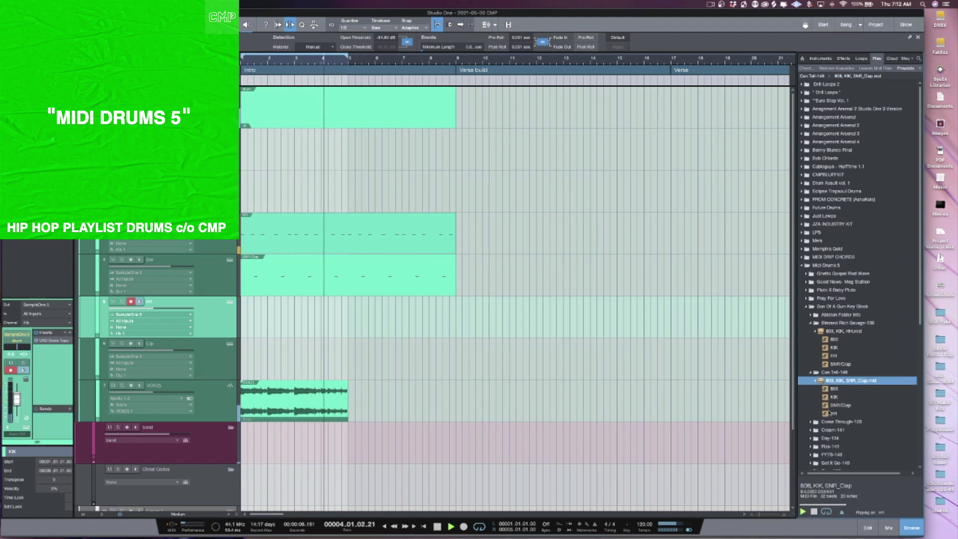
{"action": "left_click", "coordinate": [827, 413]}
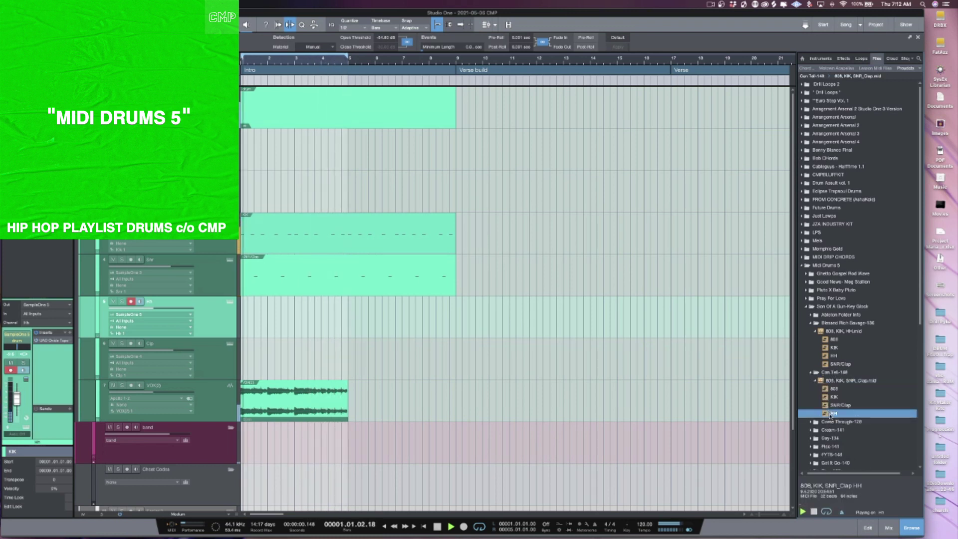
Audition the HH pattern from the Come Through-128 pack
{"action": "left_click", "coordinate": [822, 422]}
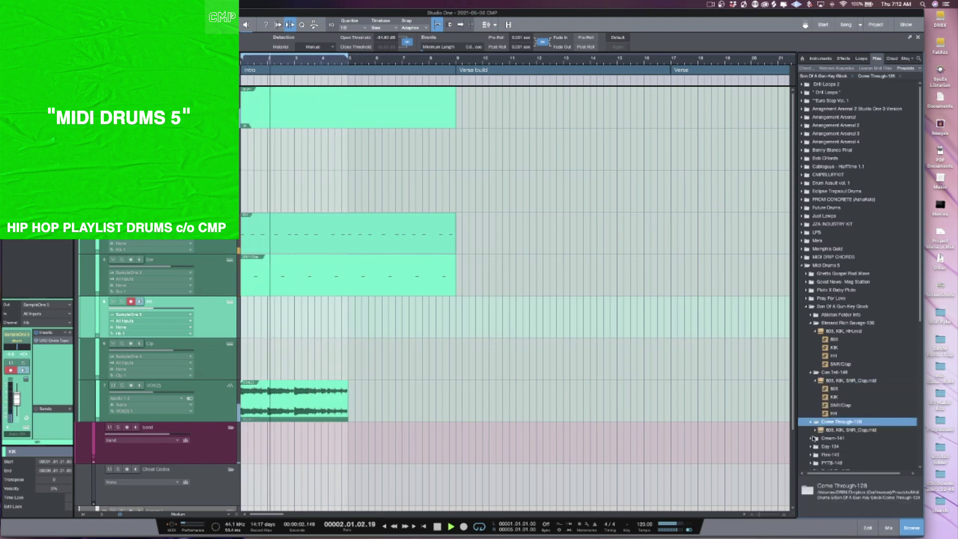
{"action": "left_click", "coordinate": [816, 430]}
{"action": "left_click", "coordinate": [832, 463]}
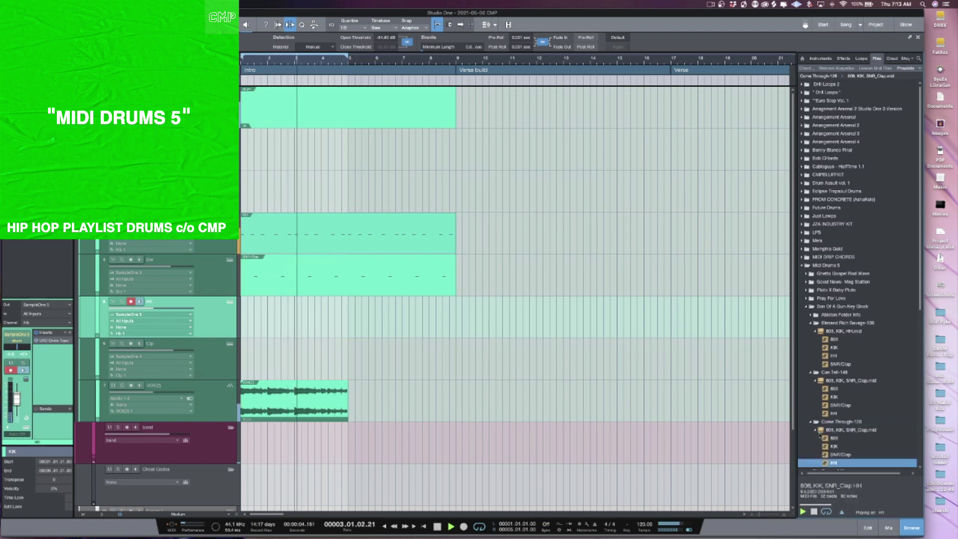
{"action": "scroll", "coordinate": [838, 416], "scroll_direction": "down", "scroll_amount": 4}
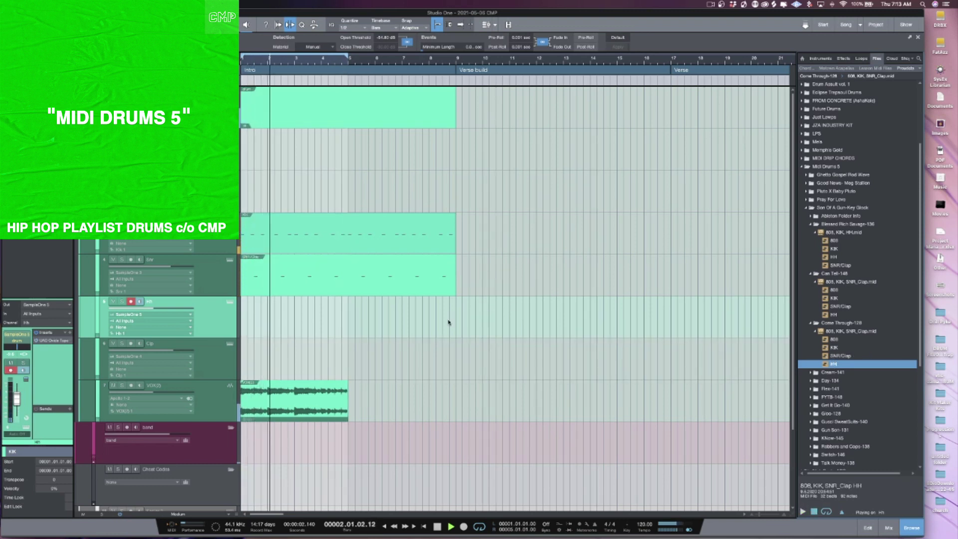
Place the Come Through HH pattern at bar 1 on Hh, switch its hat to MURDA_HAT_CLOSED_GELATO, and check the Snr sampler
{"action": "left_click_drag", "start_coordinate": [657, 329], "coordinate": [244, 320]}
{"action": "left_click", "coordinate": [229, 302]}
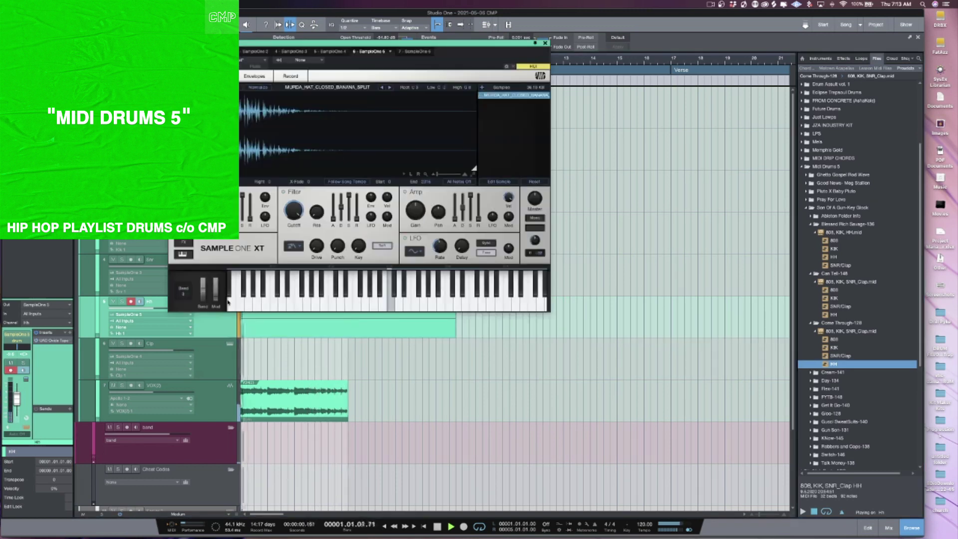
{"action": "double_click", "coordinate": [260, 323]}
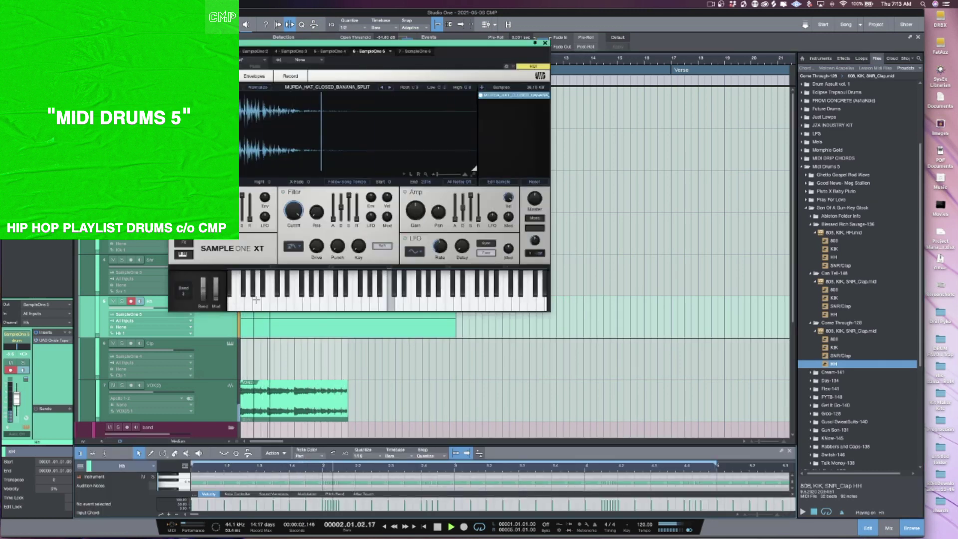
{"action": "left_click", "coordinate": [389, 88]}
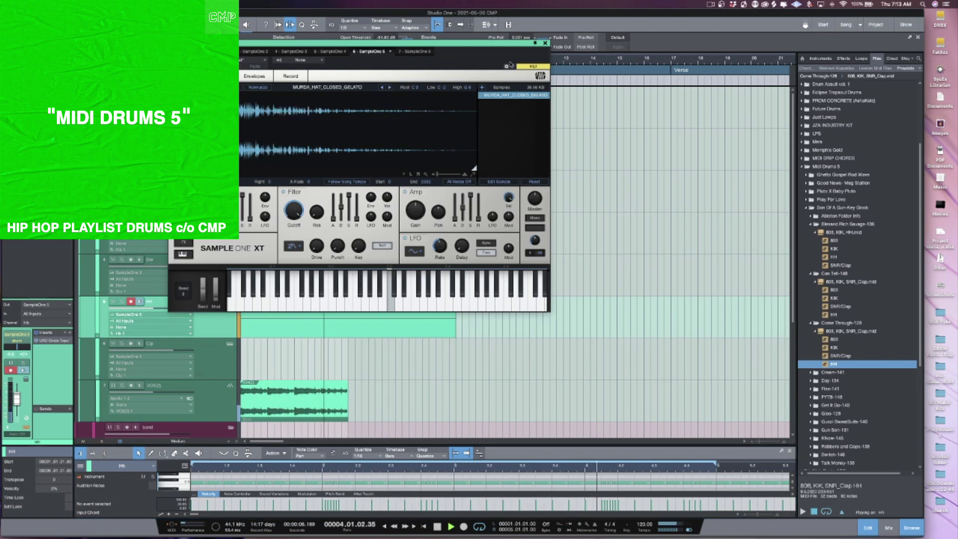
{"action": "left_click", "coordinate": [546, 43]}
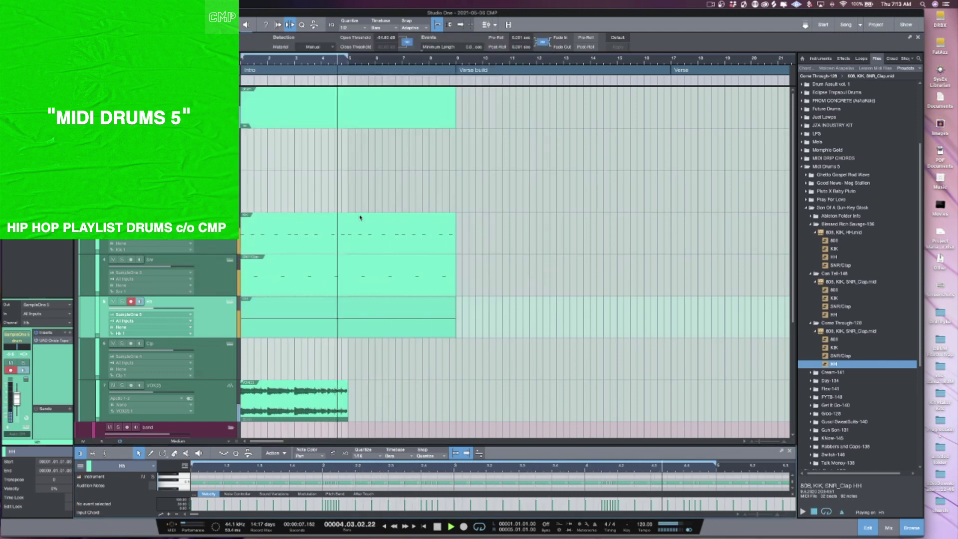
{"action": "left_click", "coordinate": [229, 260]}
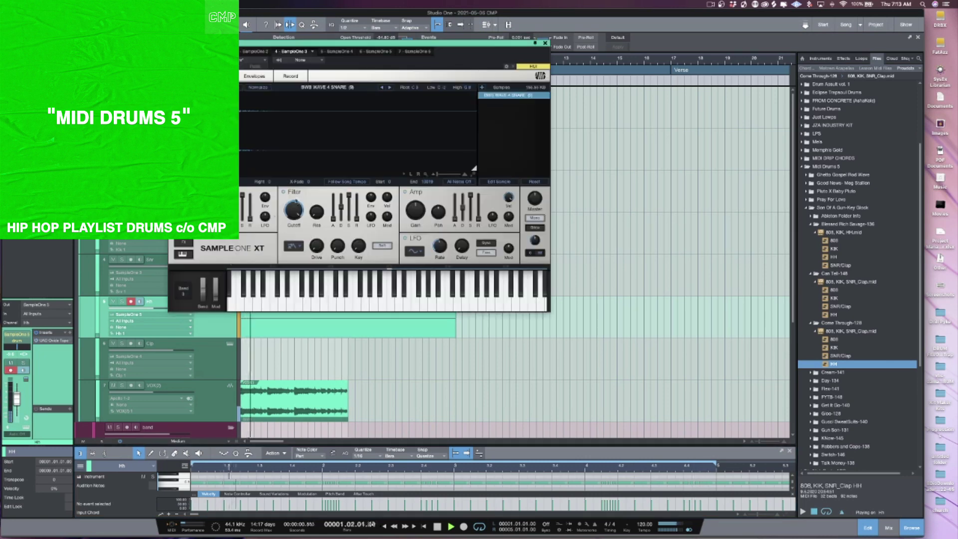
{"action": "left_click", "coordinate": [546, 43]}
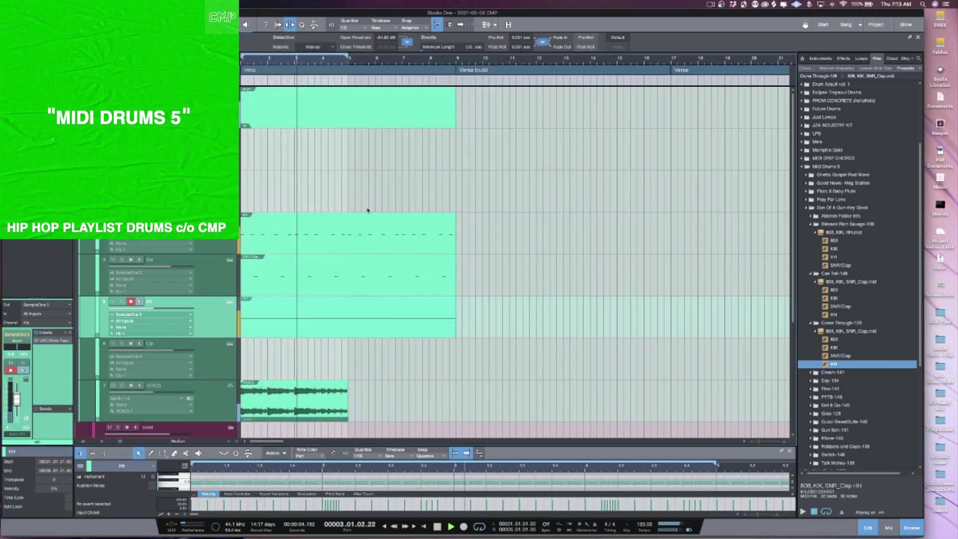
Move the SNR/Clap pattern onto the Clp track and create an empty part on the Snr track
{"action": "left_click_drag", "start_coordinate": [323, 291], "coordinate": [324, 370]}
{"action": "left_click", "coordinate": [285, 284]}
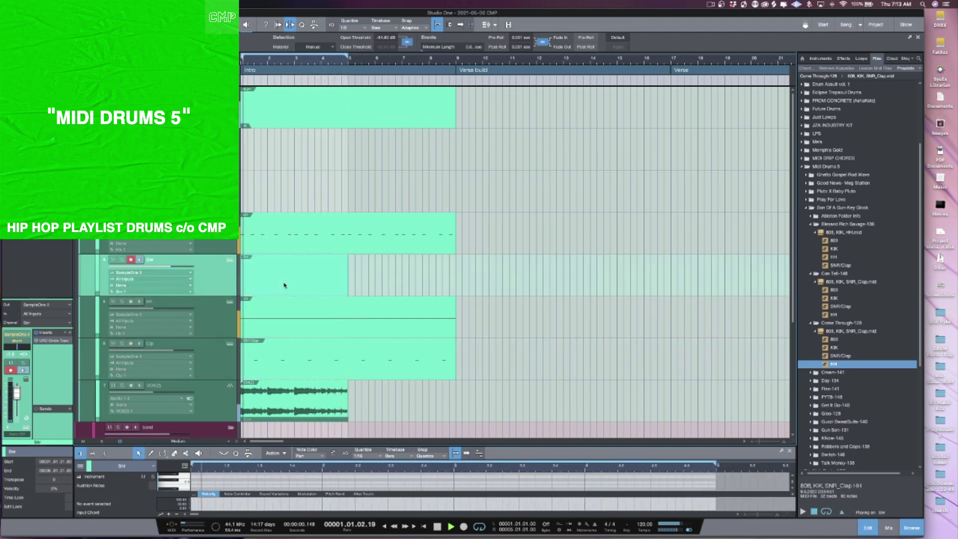
{"action": "double_click", "coordinate": [288, 285]}
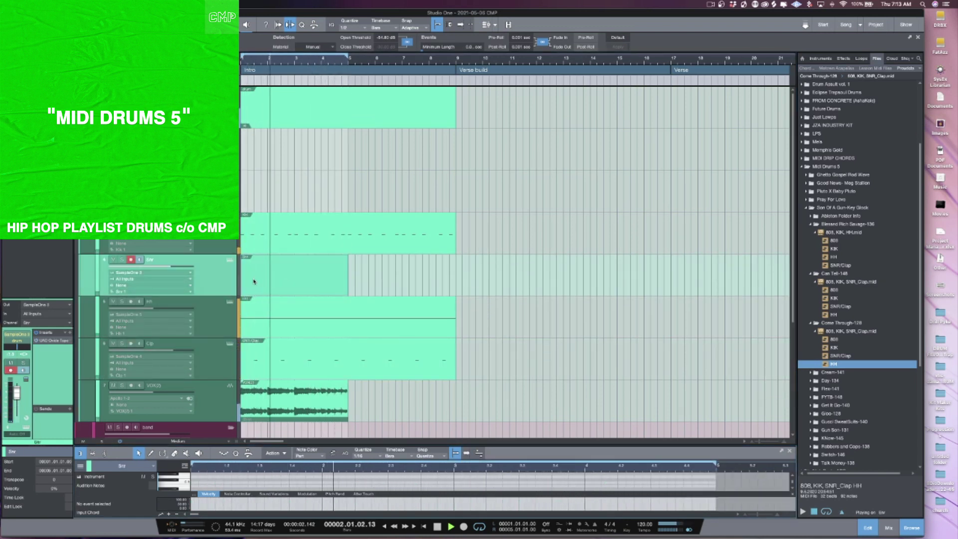
Audition the snare sound, stop playback, and enlarge the note editor
{"action": "left_click", "coordinate": [230, 259]}
{"action": "left_click", "coordinate": [259, 278]}
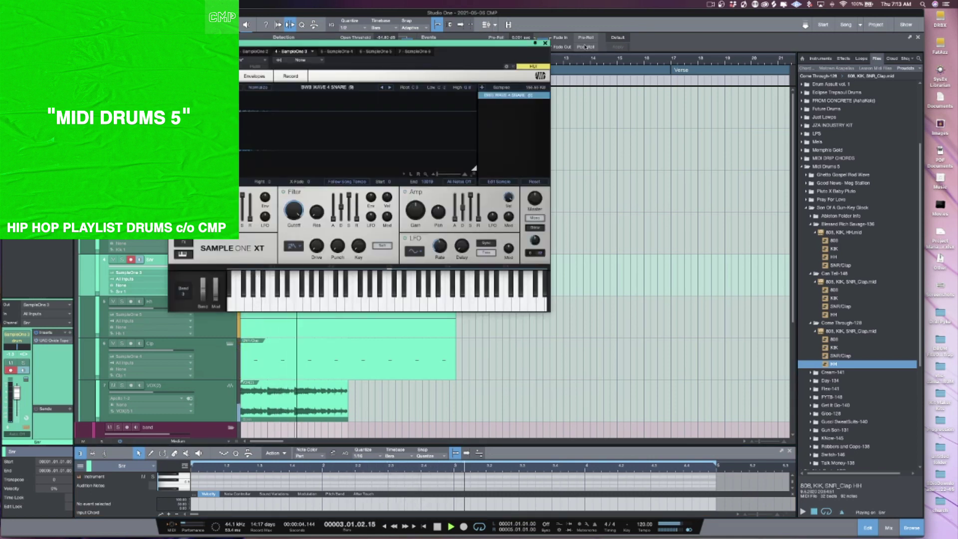
{"action": "left_click", "coordinate": [546, 43]}
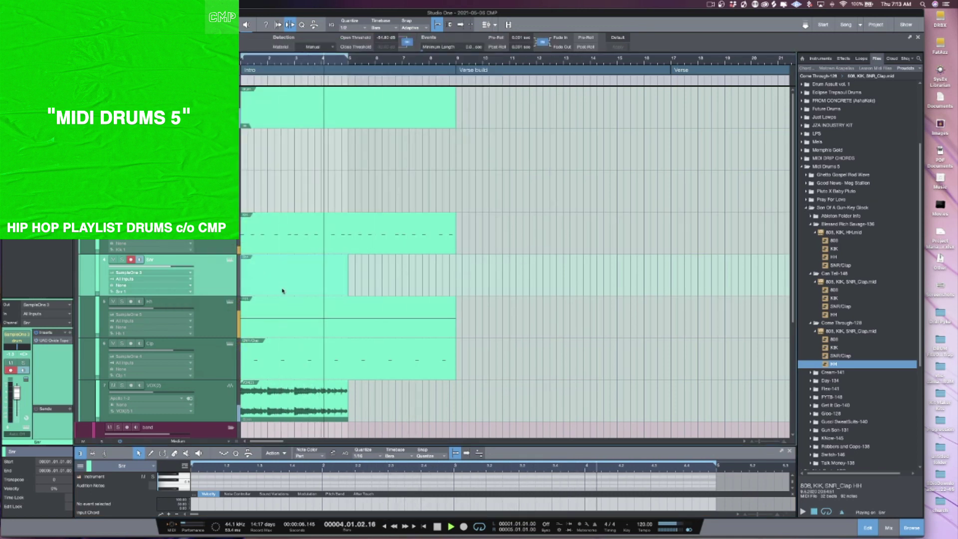
{"action": "key", "text": "space"}
{"action": "key", "text": "f"}
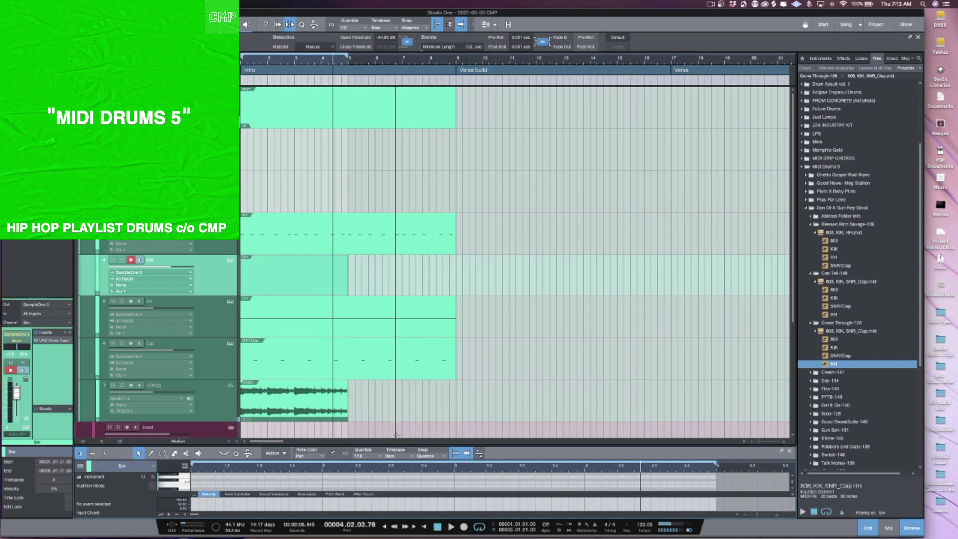
{"action": "left_click_drag", "start_coordinate": [394, 445], "coordinate": [372, 324]}
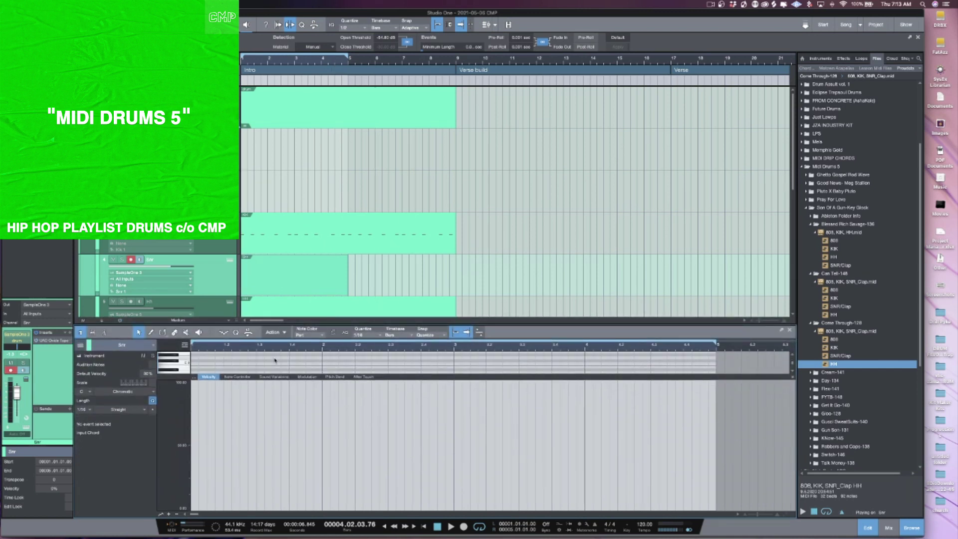
Add snare notes across the four bars, lowering the bar 2 note's velocity to about 46%
{"action": "key", "text": "space"}
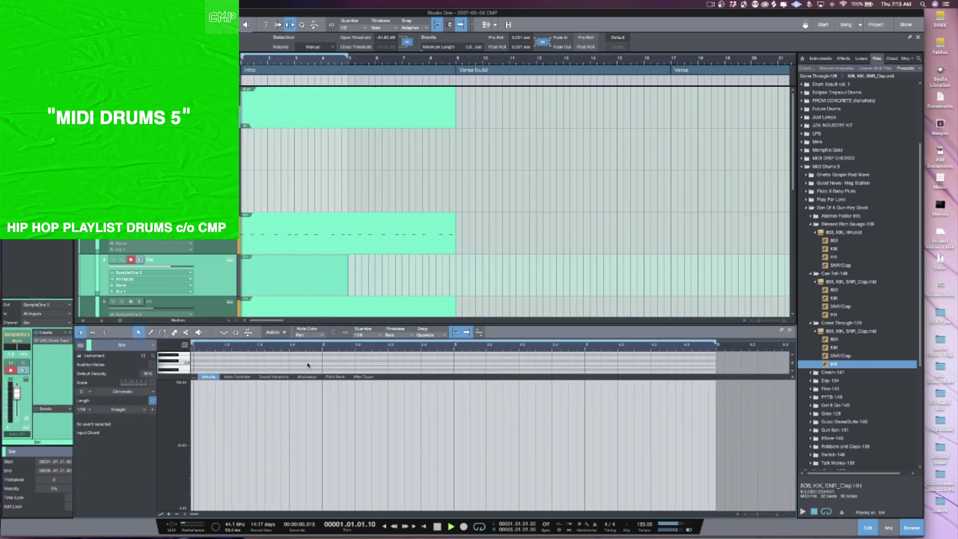
{"action": "double_click", "coordinate": [308, 365]}
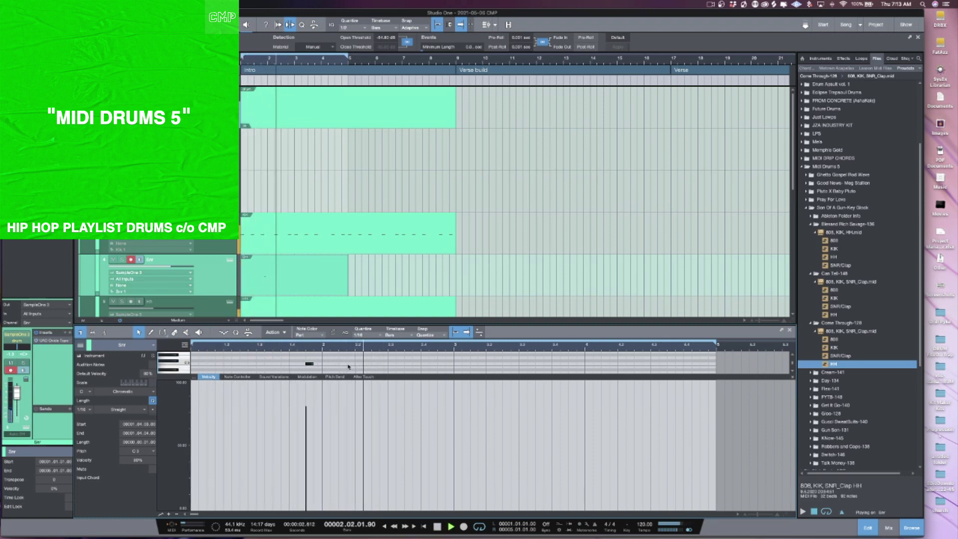
{"action": "left_click", "coordinate": [408, 364]}
{"action": "left_click_drag", "start_coordinate": [405, 411], "coordinate": [405, 485]}
{"action": "left_click", "coordinate": [572, 364]}
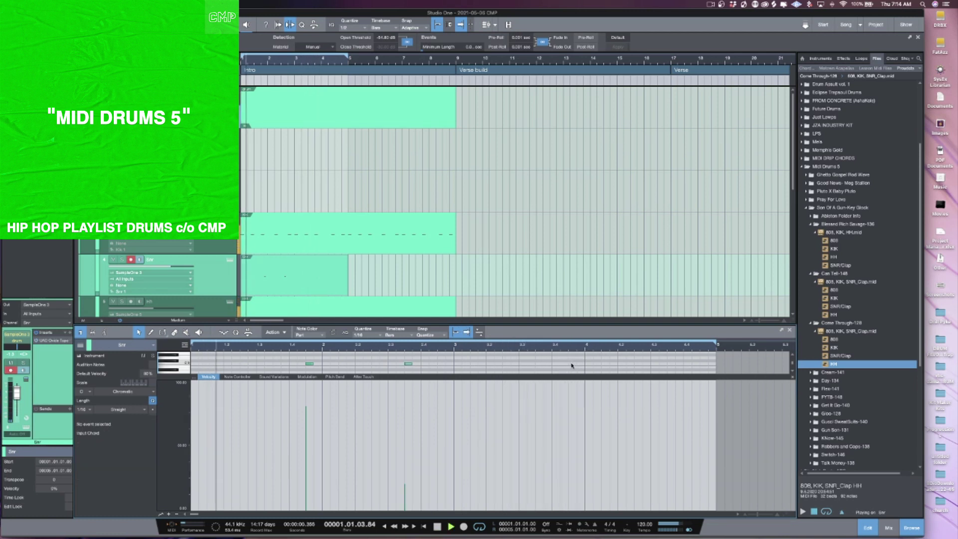
{"action": "left_click", "coordinate": [605, 364]}
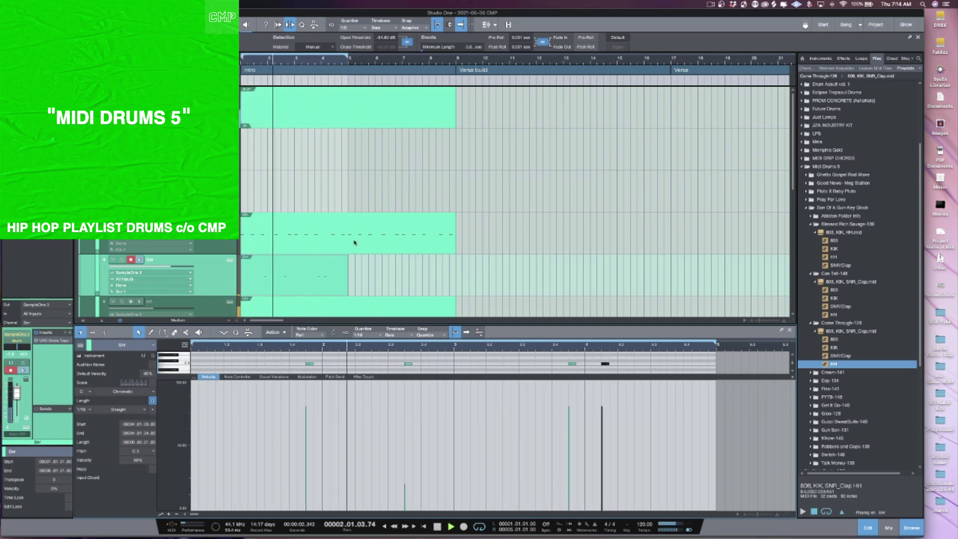
Adjust the sampler's Amp Vel knob, soften the 2.3 snare, and add a quiet ghost note at 2.3.4
{"action": "left_click", "coordinate": [229, 261]}
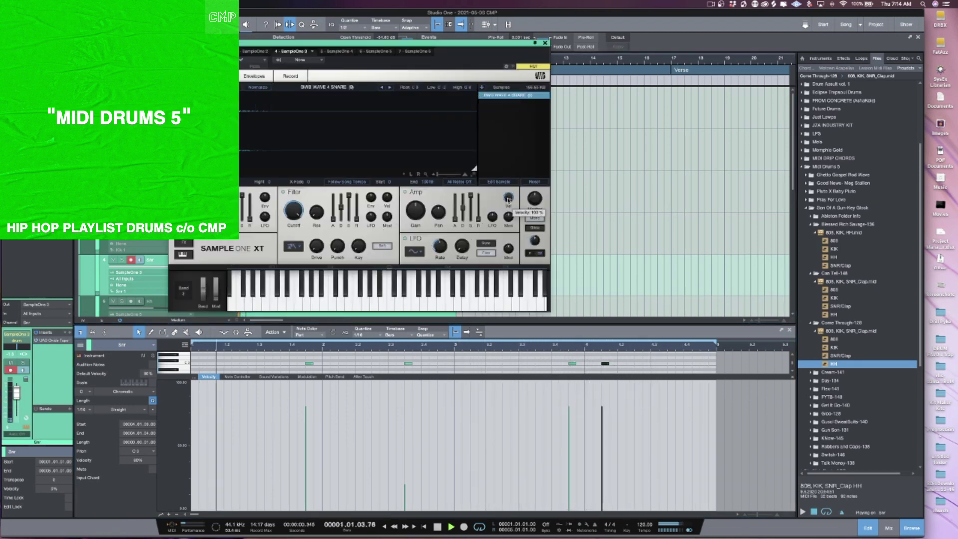
{"action": "mouse_move", "coordinate": [509, 198]}
{"action": "left_mouse_down"}
{"action": "mouse_move", "coordinate": [504, 240]}
{"action": "mouse_move", "coordinate": [520, 182]}
{"action": "left_mouse_up"}
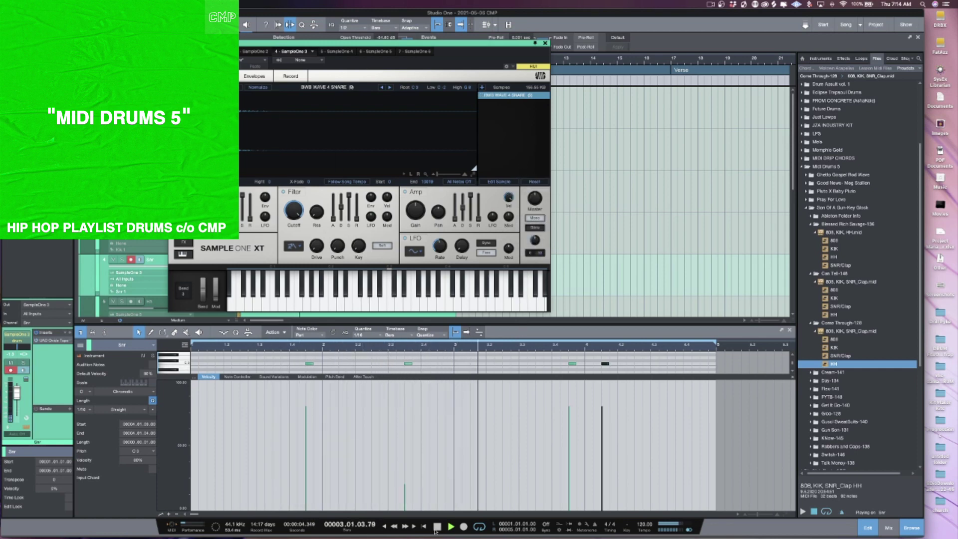
{"action": "left_click_drag", "start_coordinate": [407, 490], "coordinate": [407, 504]}
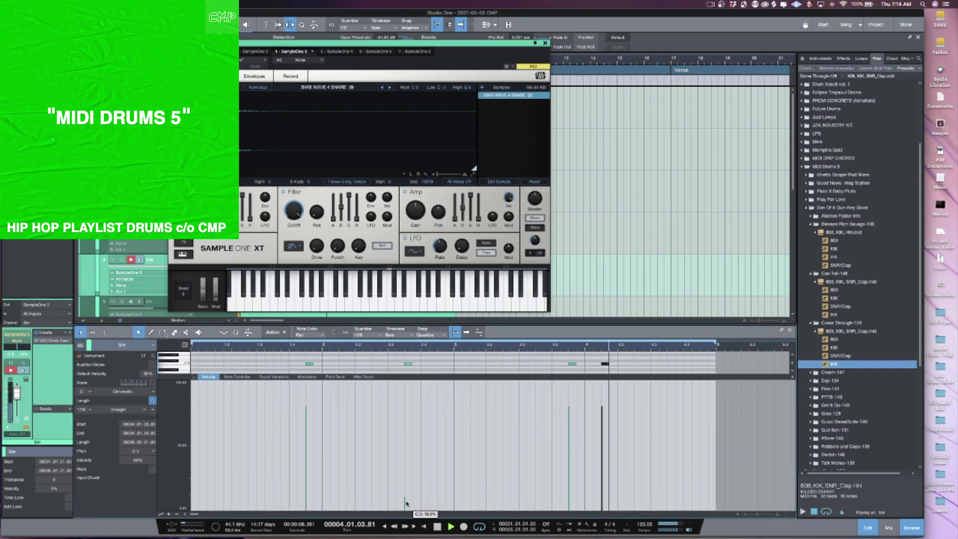
{"action": "double_click", "coordinate": [416, 364]}
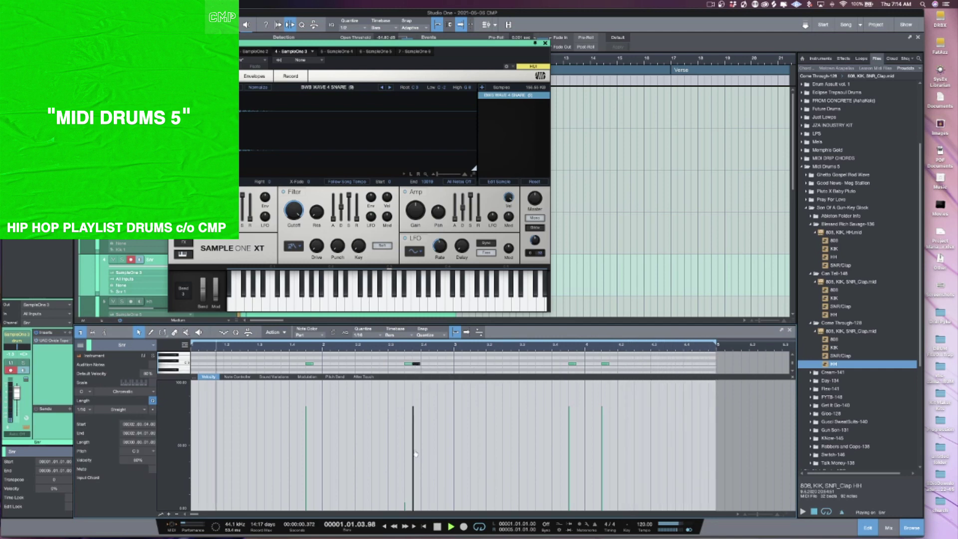
{"action": "left_click_drag", "start_coordinate": [414, 484], "coordinate": [417, 514]}
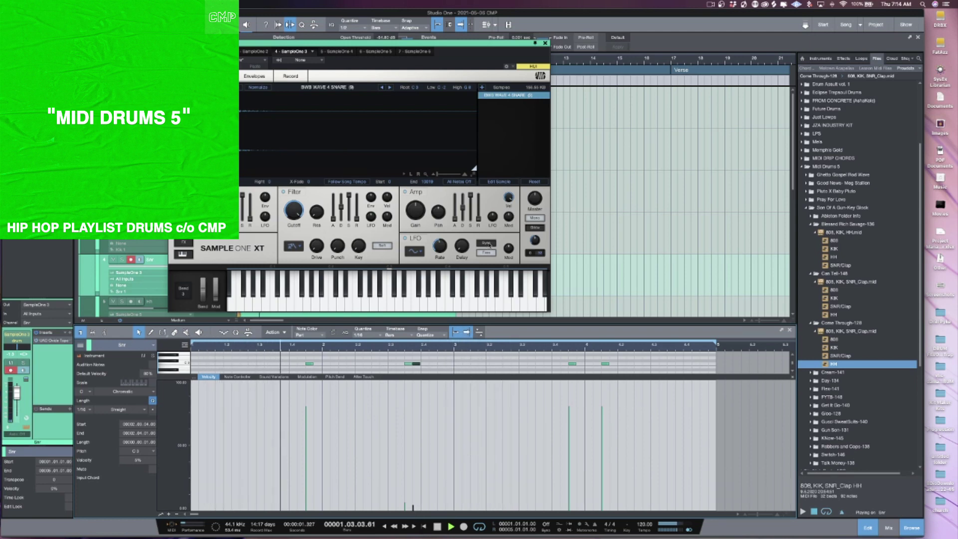
{"action": "left_click", "coordinate": [546, 44]}
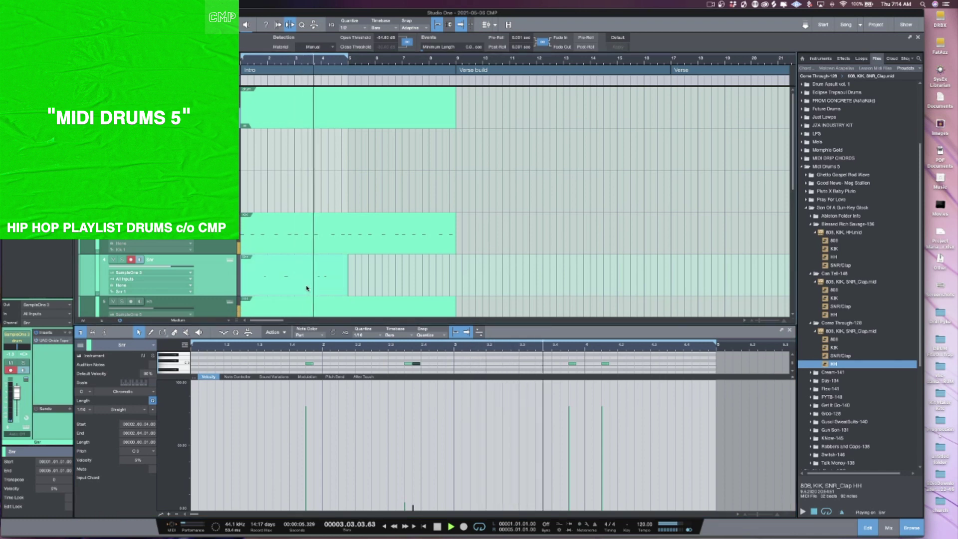
Duplicate the snare part to bar 5 and repeat the VOX(2) vocal sample right after itself
{"action": "key", "text": "d"}
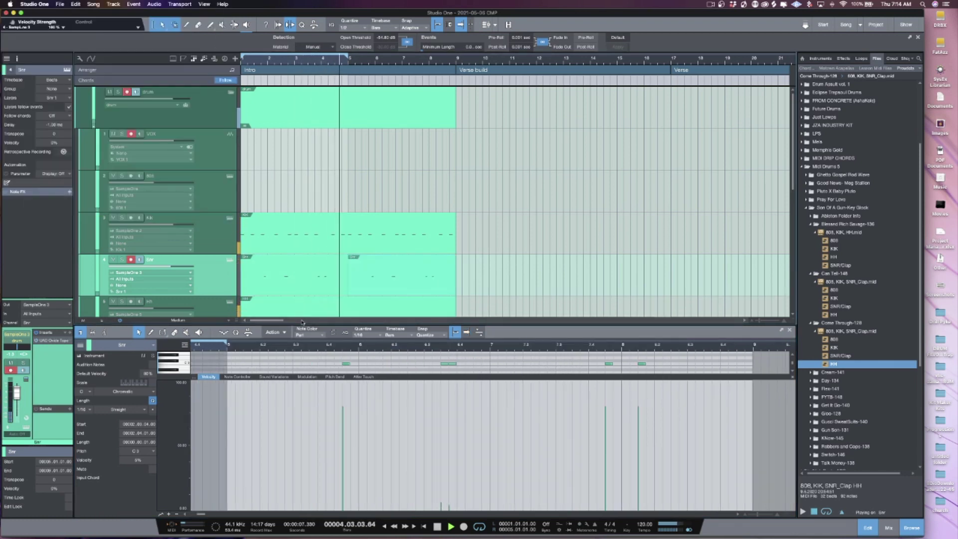
{"action": "left_click_drag", "start_coordinate": [276, 324], "coordinate": [276, 441]}
{"action": "left_click", "coordinate": [279, 409]}
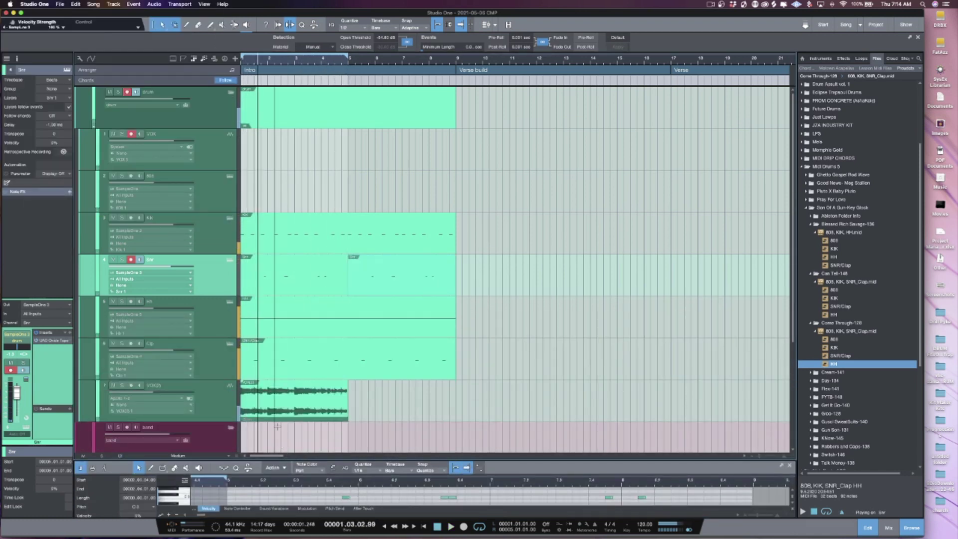
{"action": "key", "text": "space"}
{"action": "left_click", "coordinate": [279, 409]}
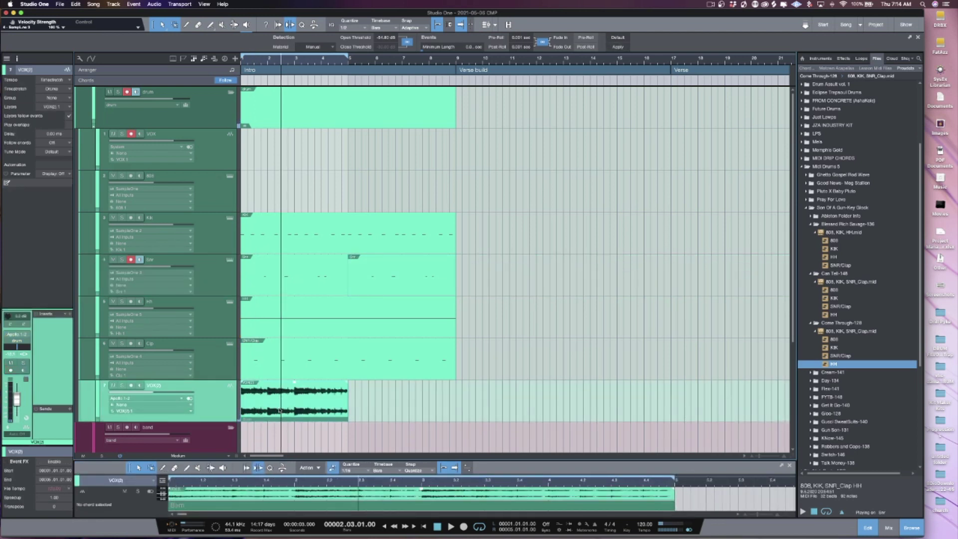
{"action": "key", "text": "d"}
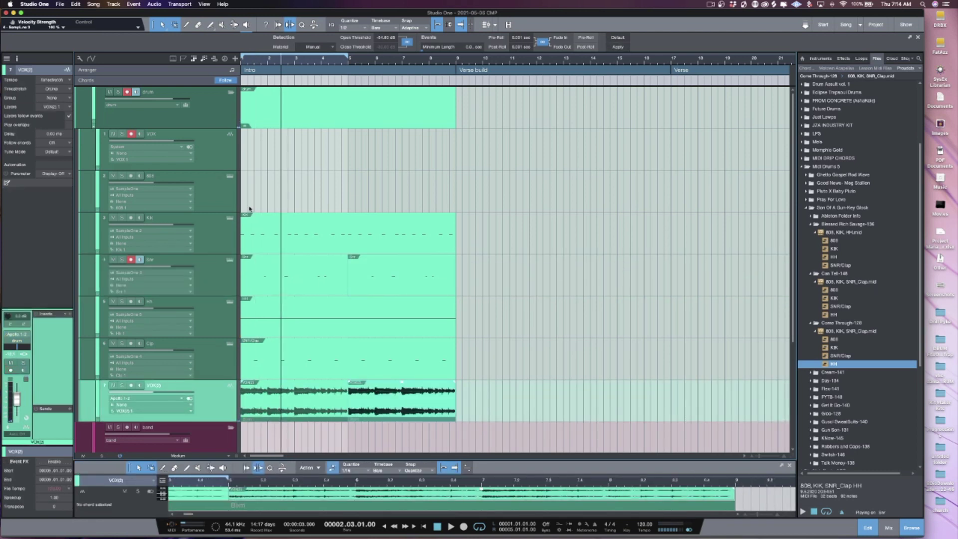
Copy the kick pattern onto the 808 track and select all its notes in the note editor
{"action": "left_click", "coordinate": [288, 243]}
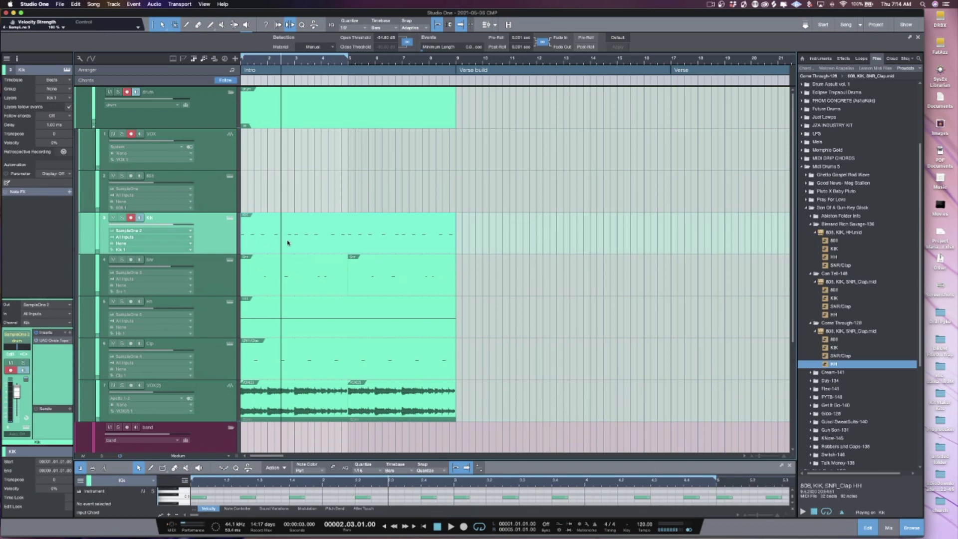
{"action": "left_click_drag", "start_coordinate": [288, 243], "coordinate": [282, 210]}
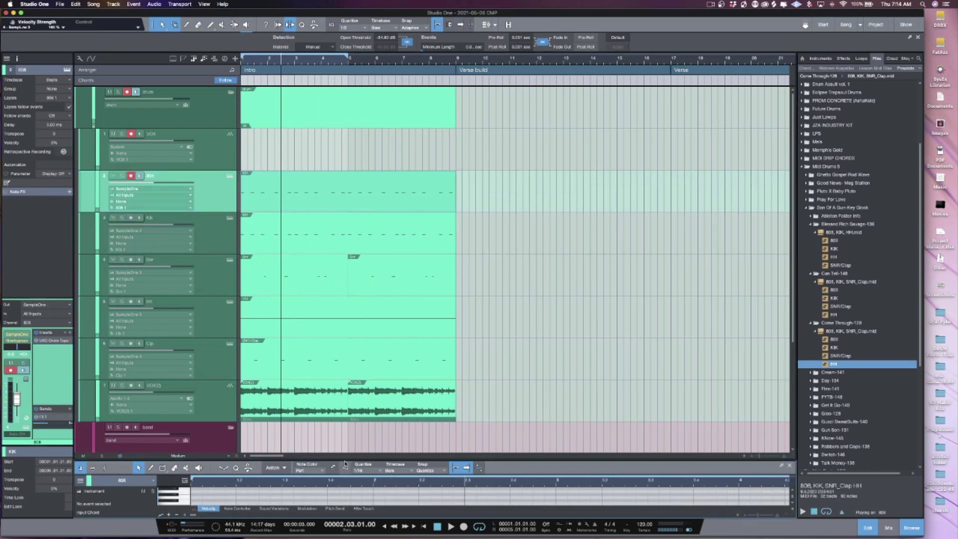
{"action": "left_click_drag", "start_coordinate": [345, 460], "coordinate": [362, 294]}
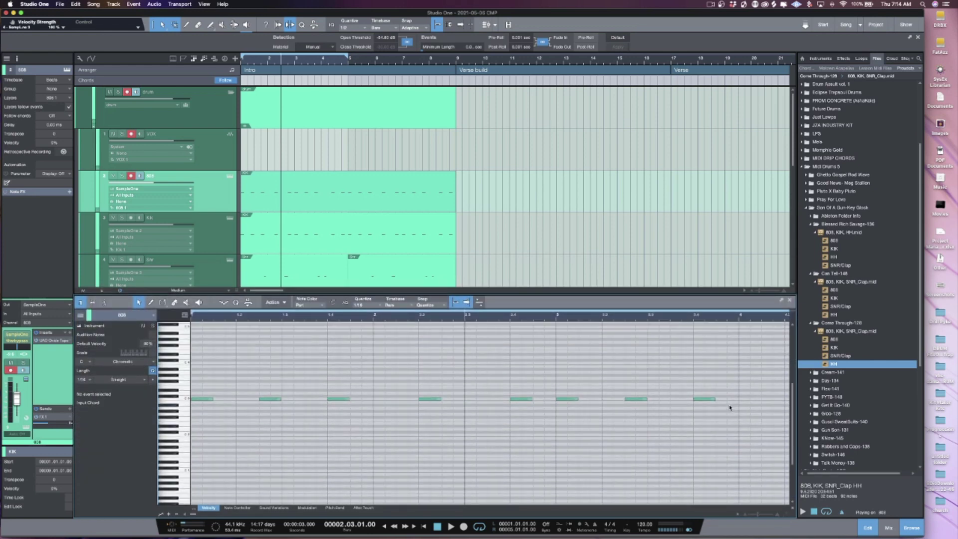
{"action": "left_click_drag", "start_coordinate": [682, 320], "coordinate": [664, 303]}
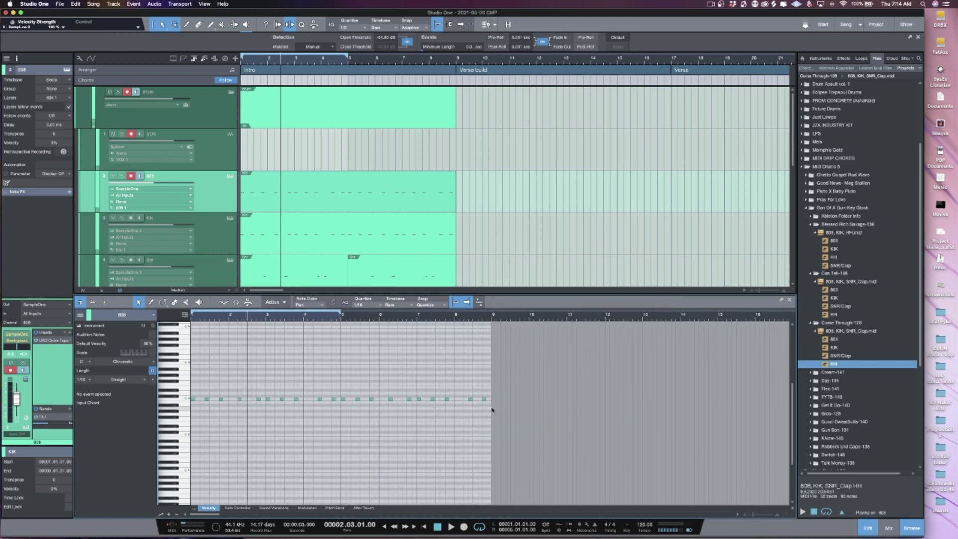
{"action": "left_click_drag", "start_coordinate": [493, 410], "coordinate": [189, 364]}
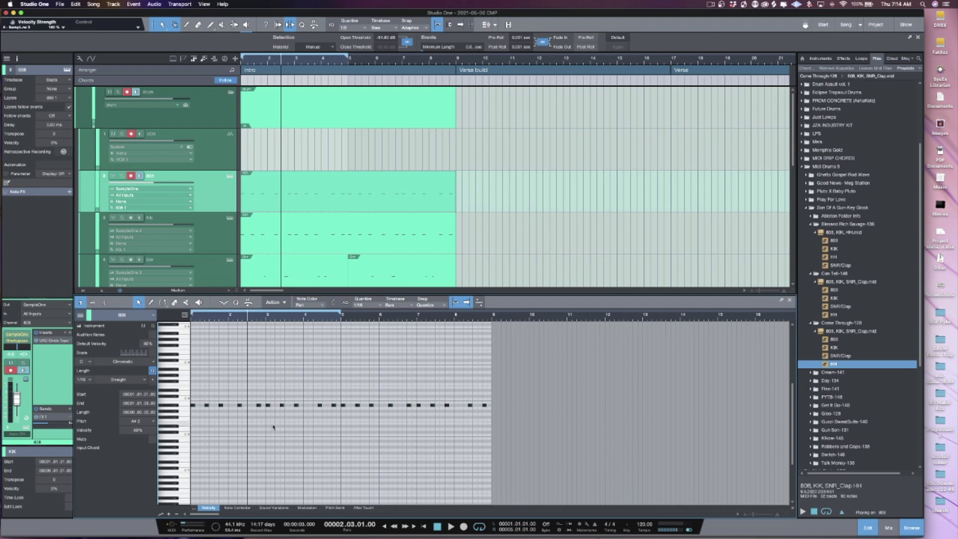
{"action": "left_click_drag", "start_coordinate": [280, 295], "coordinate": [265, 378]}
{"action": "scroll", "coordinate": [287, 322], "scroll_direction": "down", "scroll_amount": 3}
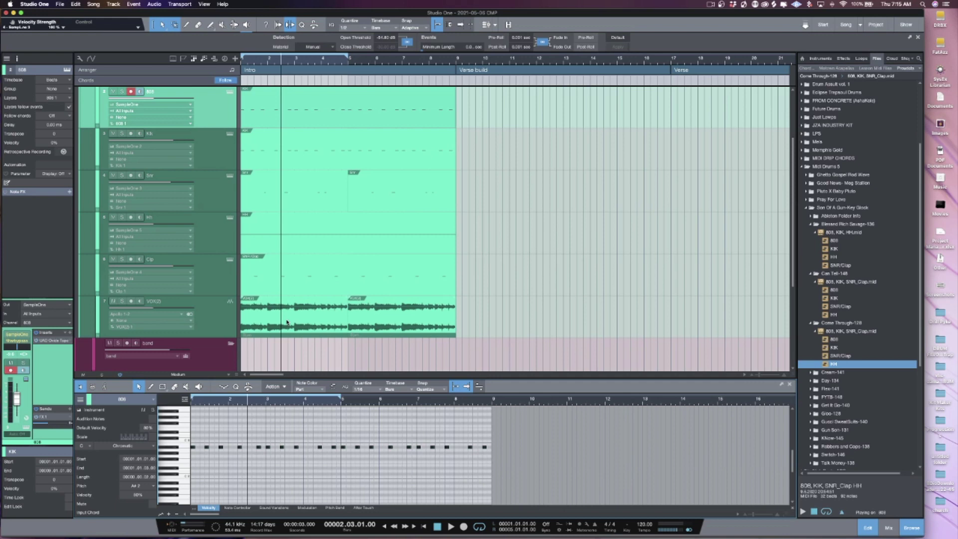
Add an SSL Native Channel Strip insert to the VOX(2) channel, then replay the song from bar 1
{"action": "left_click", "coordinate": [204, 318]}
{"action": "key", "text": "F3"}
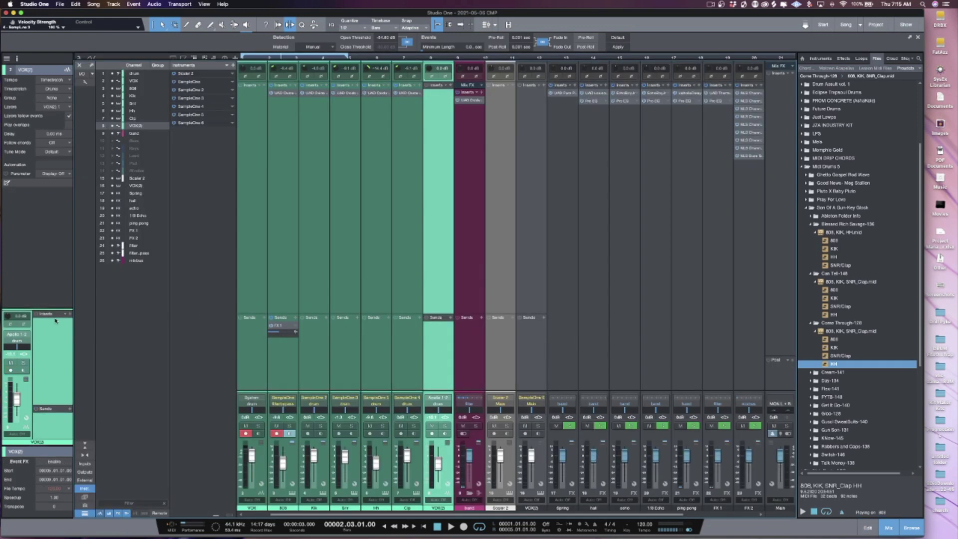
{"action": "left_click", "coordinate": [70, 315]}
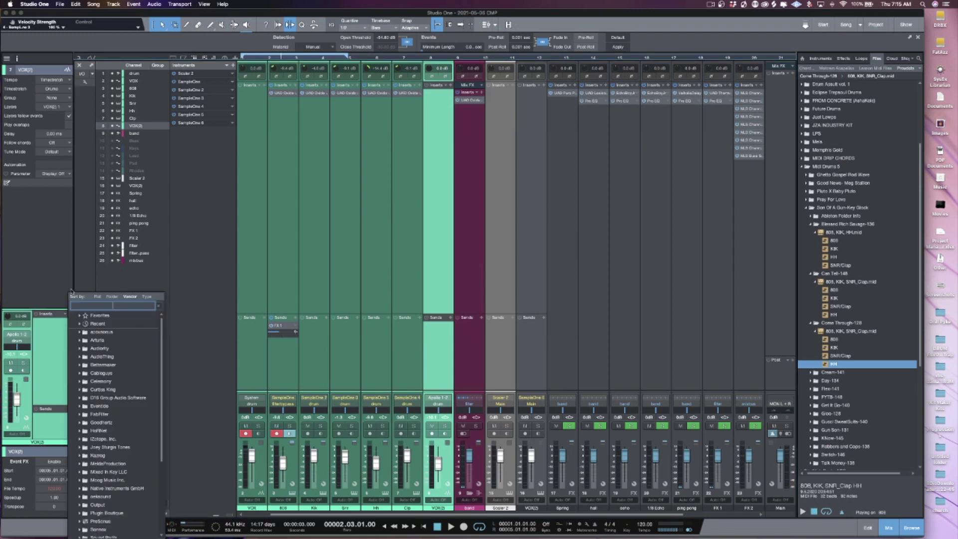
{"action": "type", "text": "sss"}
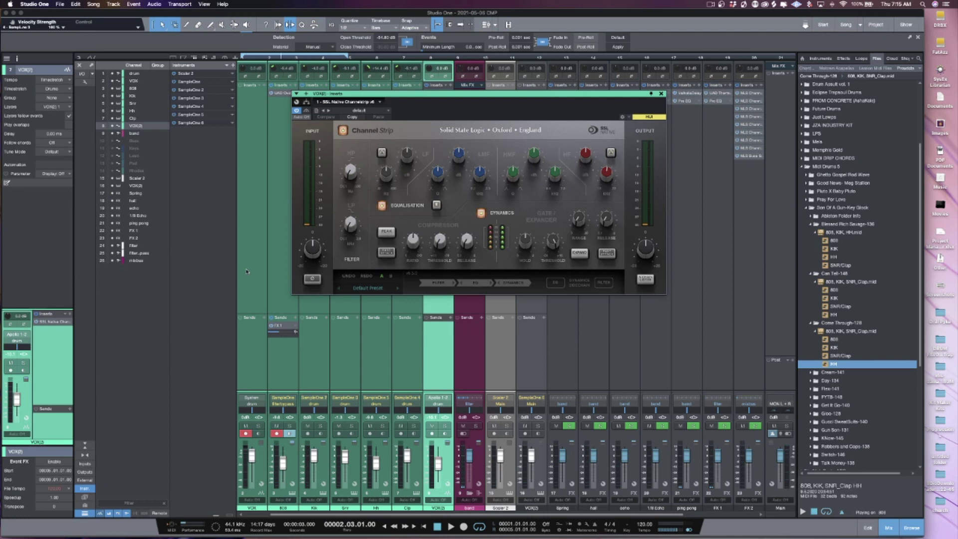
{"action": "key", "text": "space"}
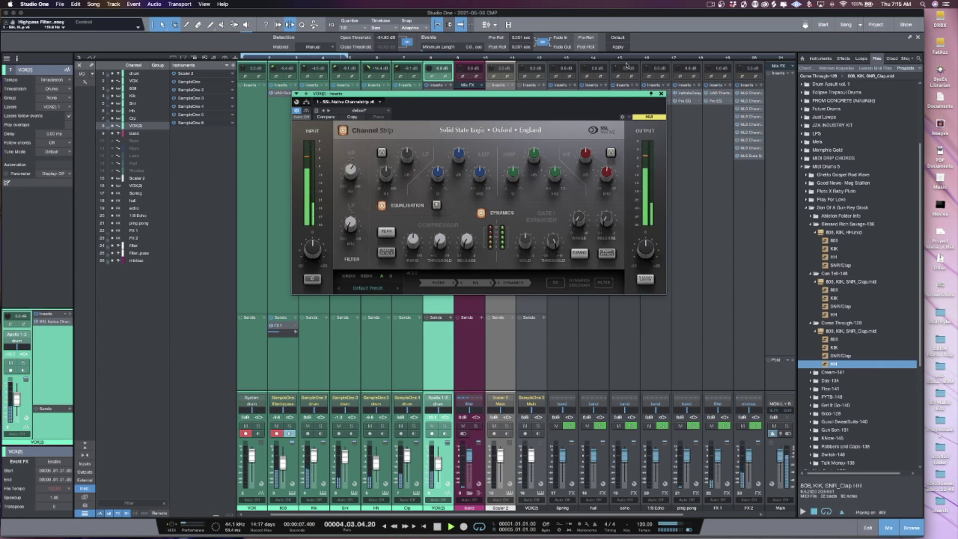
{"action": "left_click", "coordinate": [662, 94]}
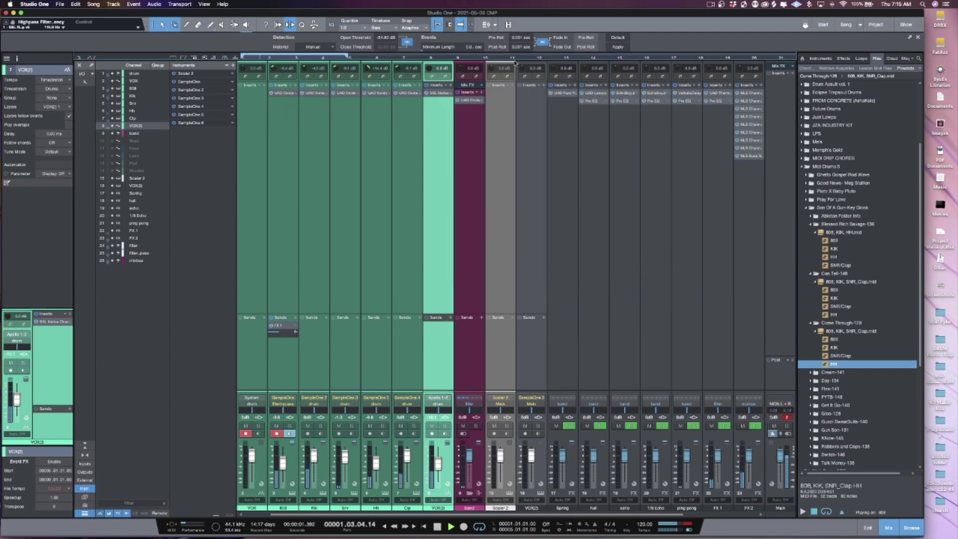
{"action": "left_click_drag", "start_coordinate": [516, 60], "coordinate": [468, 340]}
{"action": "key", "text": "space"}
{"action": "key", "text": "comma"}
{"action": "key", "text": "space"}
{"action": "key", "text": "space"}
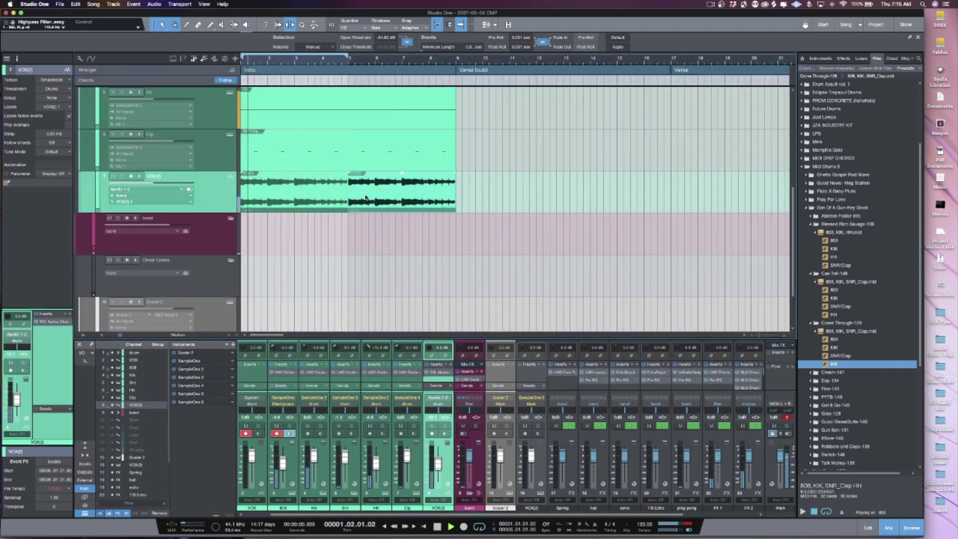
Open the 808 part in the note editor and bring up its SampleOne XT with Spinz Tuned loaded
{"action": "scroll", "coordinate": [363, 197], "scroll_direction": "down", "scroll_amount": 2}
{"action": "scroll", "coordinate": [366, 196], "scroll_direction": "up", "scroll_amount": 6}
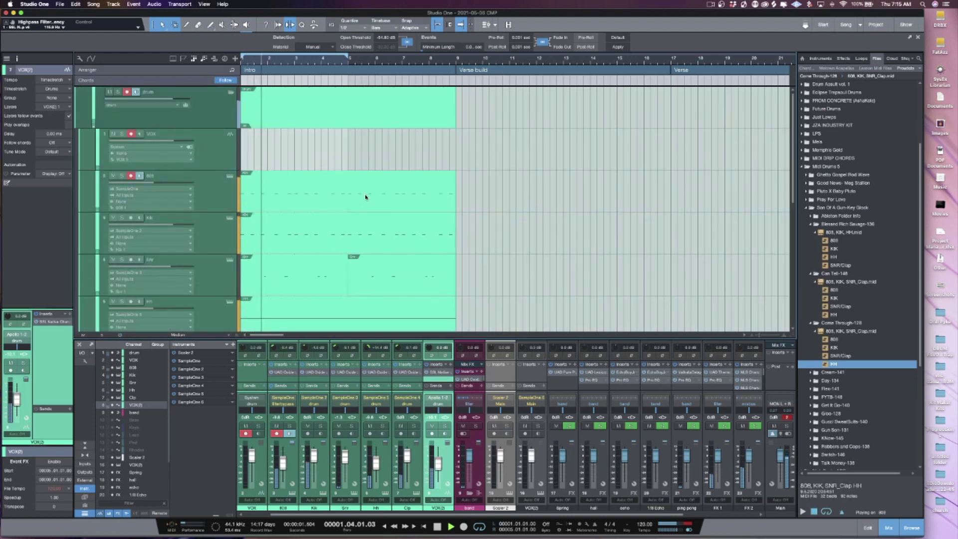
{"action": "double_click", "coordinate": [304, 199]}
{"action": "left_click", "coordinate": [230, 177]}
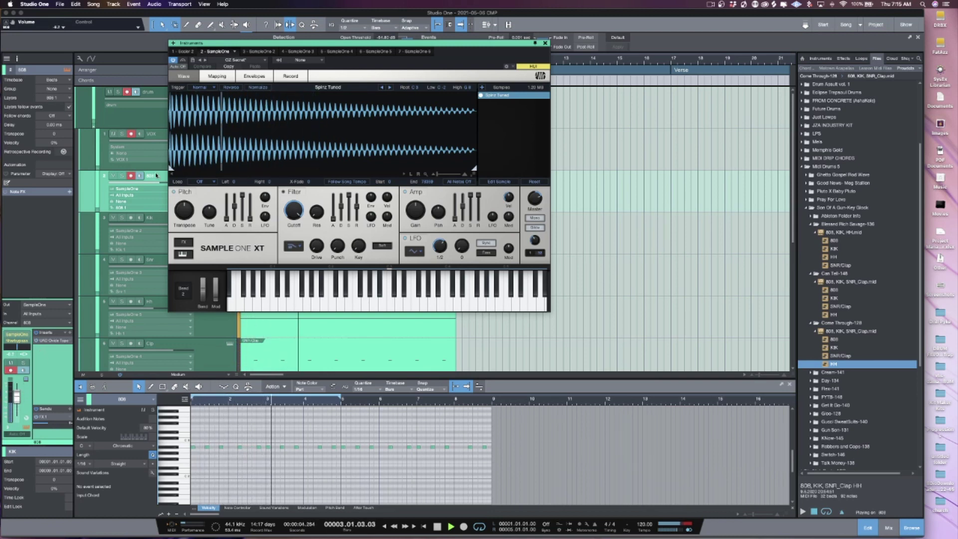
Solo the 808, swap its Spinz Tuned sample for the next 808 sample, then unsolo
{"action": "left_click", "coordinate": [121, 133]}
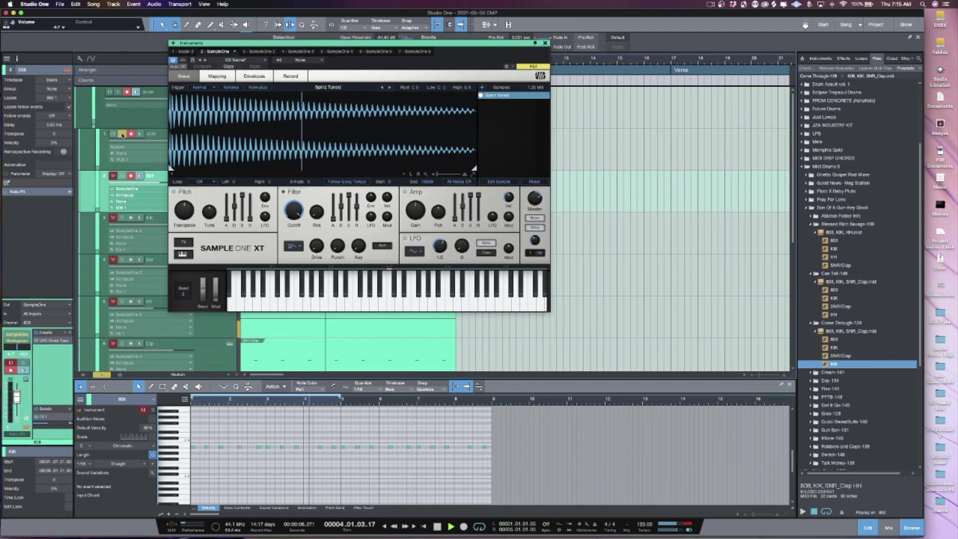
{"action": "left_click", "coordinate": [122, 175]}
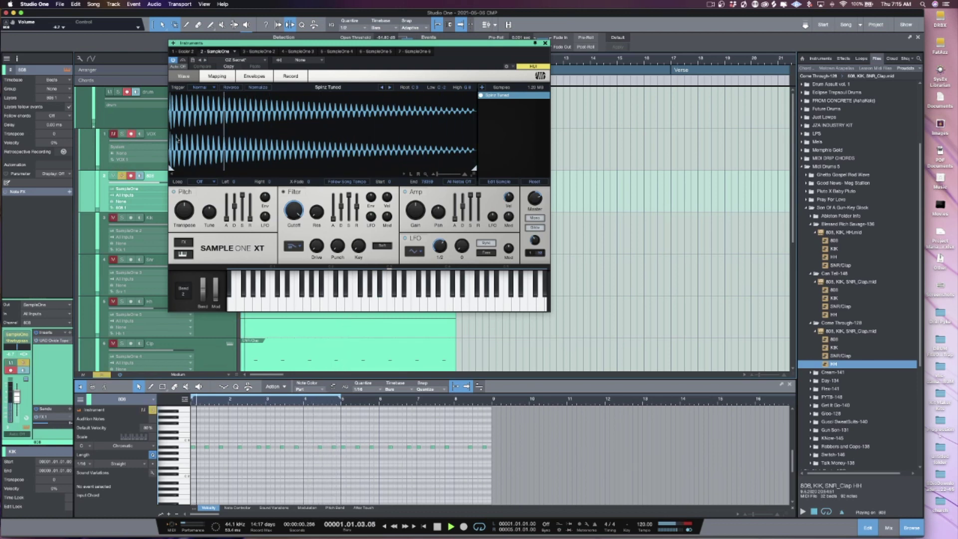
{"action": "left_click", "coordinate": [389, 87]}
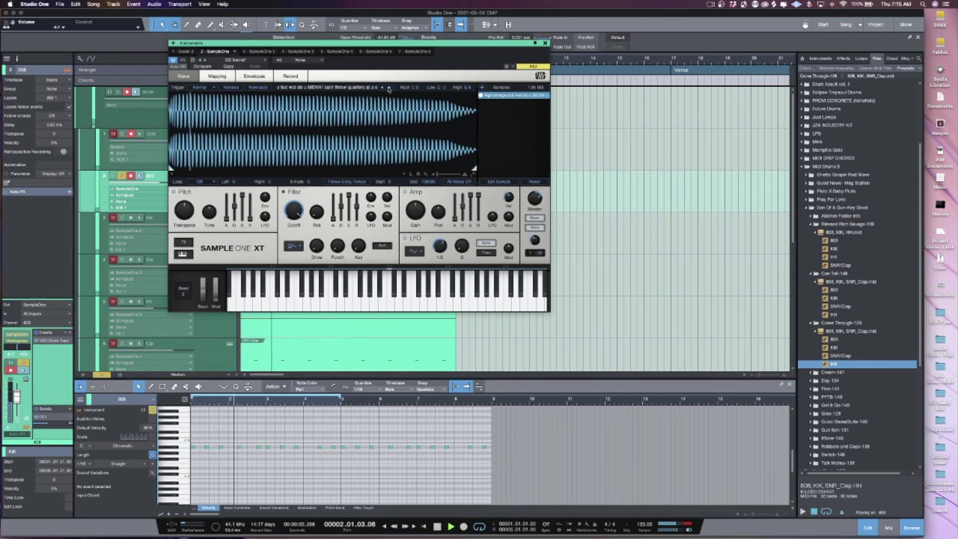
{"action": "left_click", "coordinate": [122, 176]}
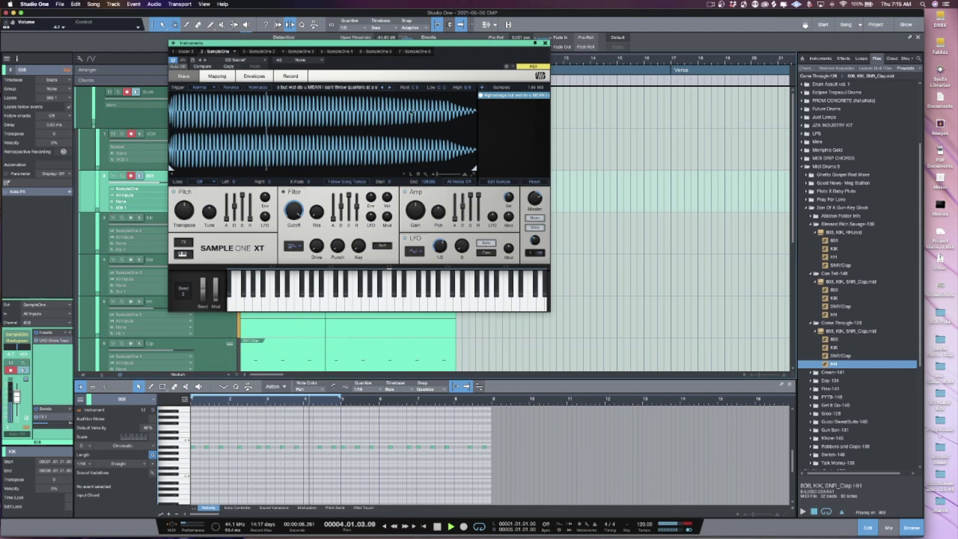
{"action": "left_click", "coordinate": [545, 43]}
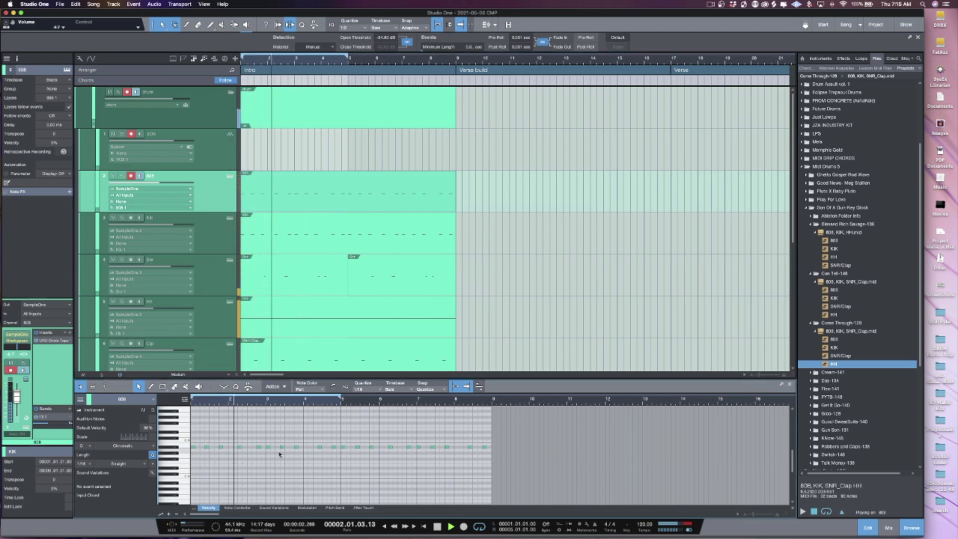
Raise an 808 note to E3 and replay the song to hear it
{"action": "left_click", "coordinate": [240, 448]}
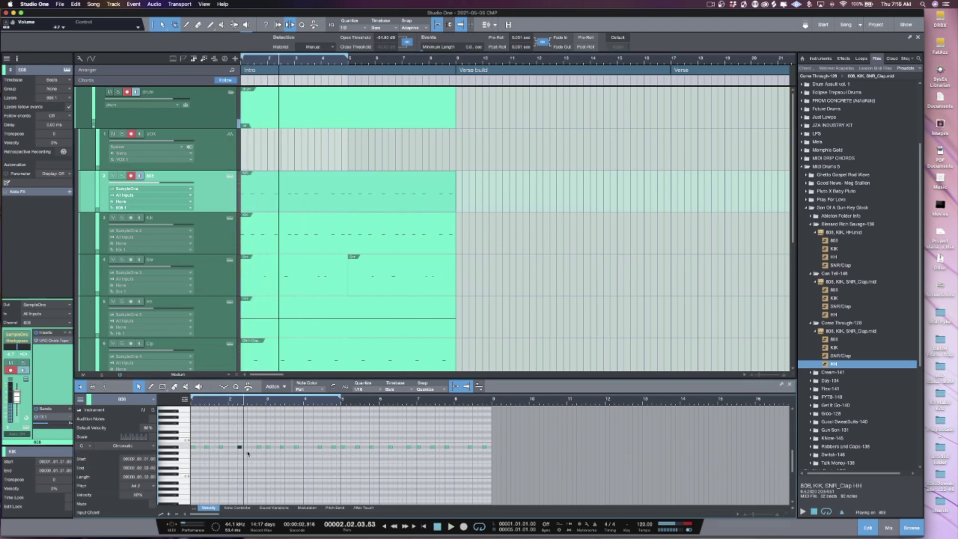
{"action": "key", "text": "Up"}
{"action": "key", "text": "Up"}
{"action": "key", "text": "Up"}
{"action": "key", "text": "Up"}
{"action": "key", "text": "Up"}
{"action": "key", "text": "space"}
{"action": "key", "text": "space"}
{"action": "key", "text": "comma"}
{"action": "key", "text": "space"}
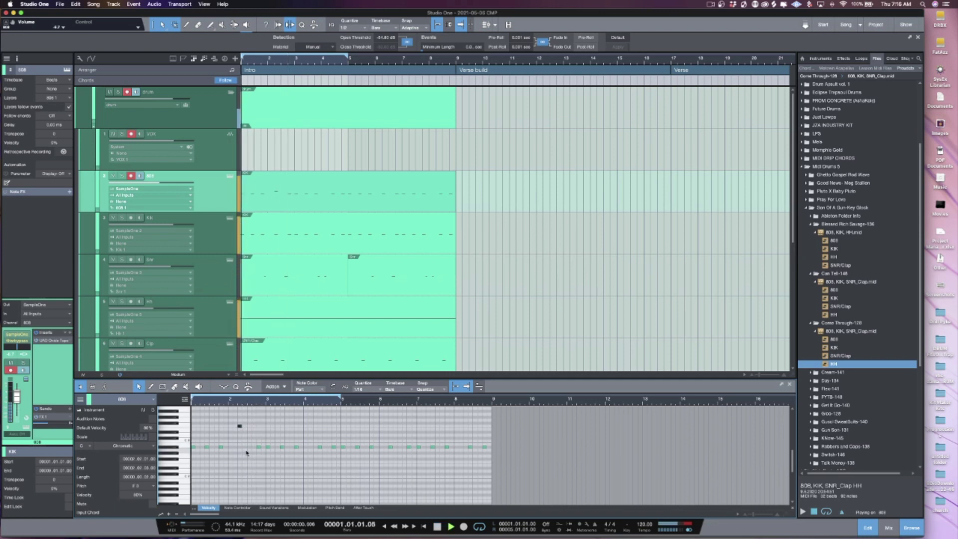
Add an F3 808 note in bar 4, repeat it, and raise the bar 4 beat 4 note to A#3
{"action": "double_click", "coordinate": [320, 446]}
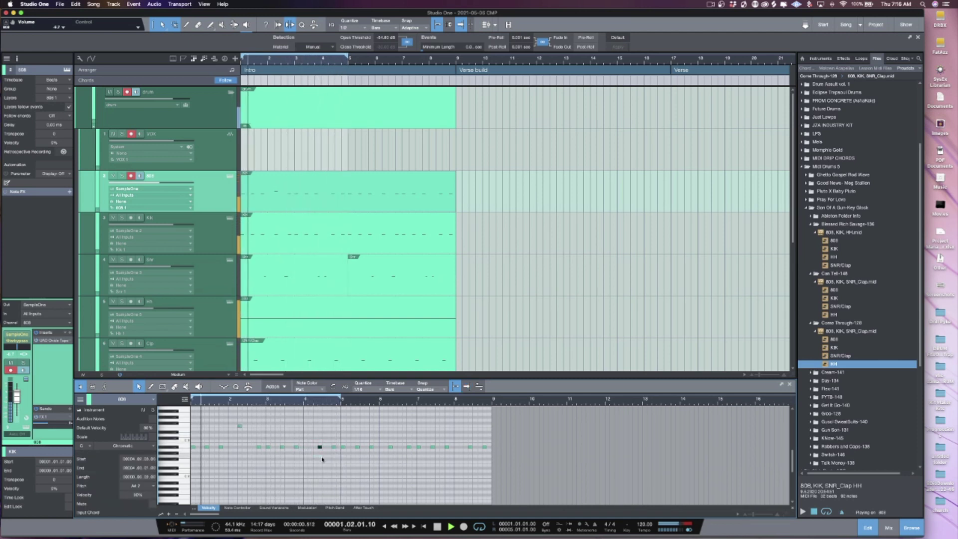
{"action": "key", "text": "shift+Up"}
{"action": "key", "text": "Down"}
{"action": "key", "text": "Down"}
{"action": "key", "text": "Down"}
{"action": "key", "text": "Down"}
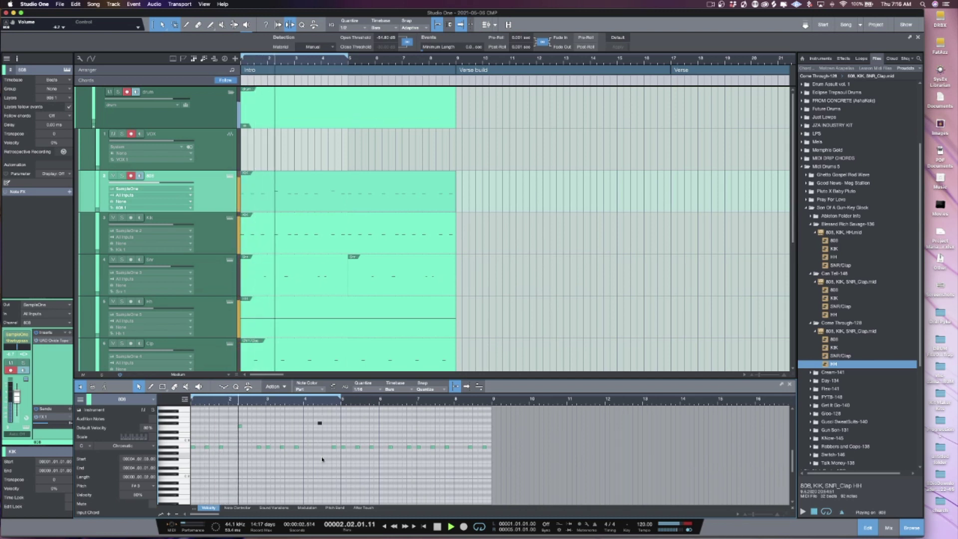
{"action": "key", "text": "Down"}
{"action": "key", "text": "d"}
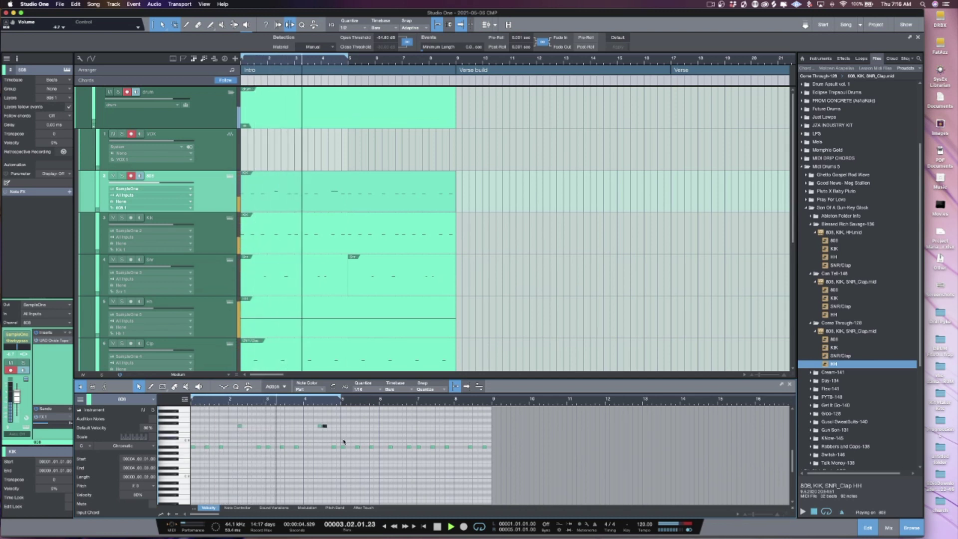
{"action": "left_click_drag", "start_coordinate": [327, 442], "coordinate": [340, 465]}
{"action": "key", "text": "shift+Up"}
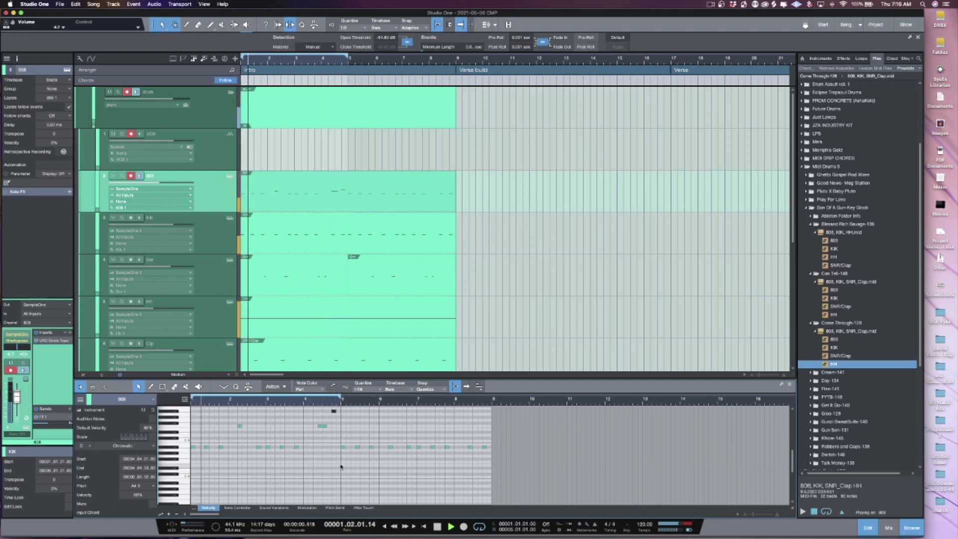
Extend the loop range to bar 9 and move an 808 note to 4.4.3
{"action": "left_click_drag", "start_coordinate": [341, 438], "coordinate": [527, 458]}
{"action": "key", "text": "Delete"}
{"action": "left_click_drag", "start_coordinate": [353, 457], "coordinate": [310, 434]}
{"action": "scroll", "coordinate": [309, 434], "scroll_direction": "up", "scroll_amount": 1}
{"action": "key", "text": "ctrl+z"}
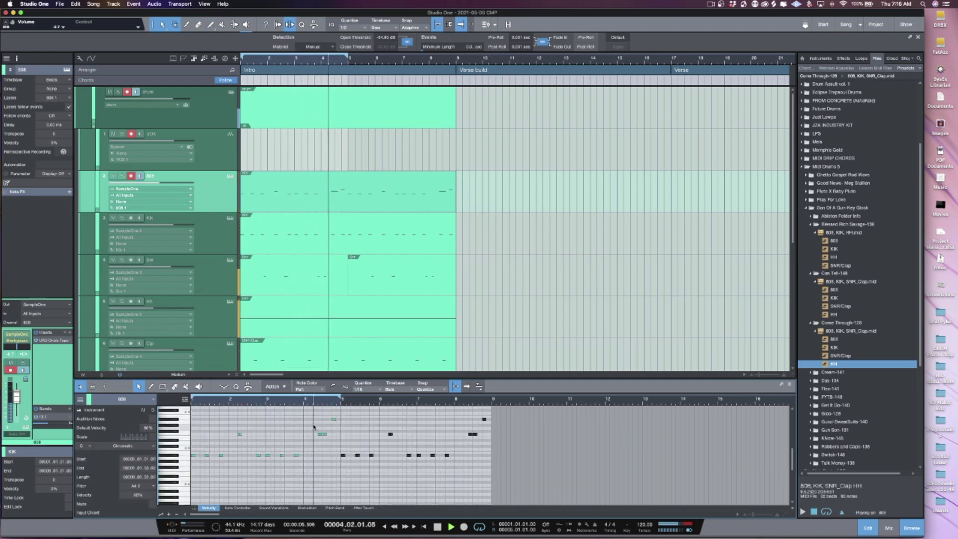
{"action": "left_click_drag", "start_coordinate": [342, 398], "coordinate": [493, 420]}
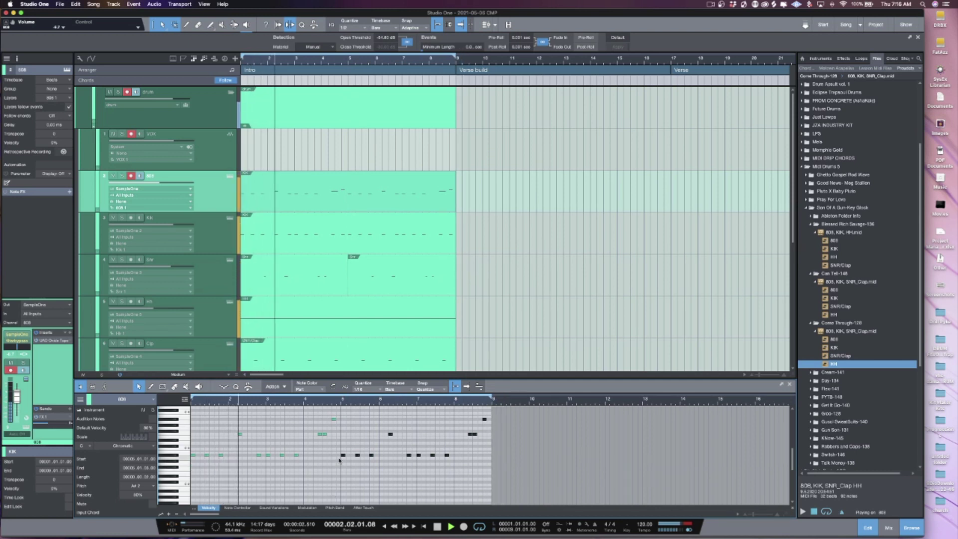
{"action": "left_click_drag", "start_coordinate": [342, 455], "coordinate": [338, 456]}
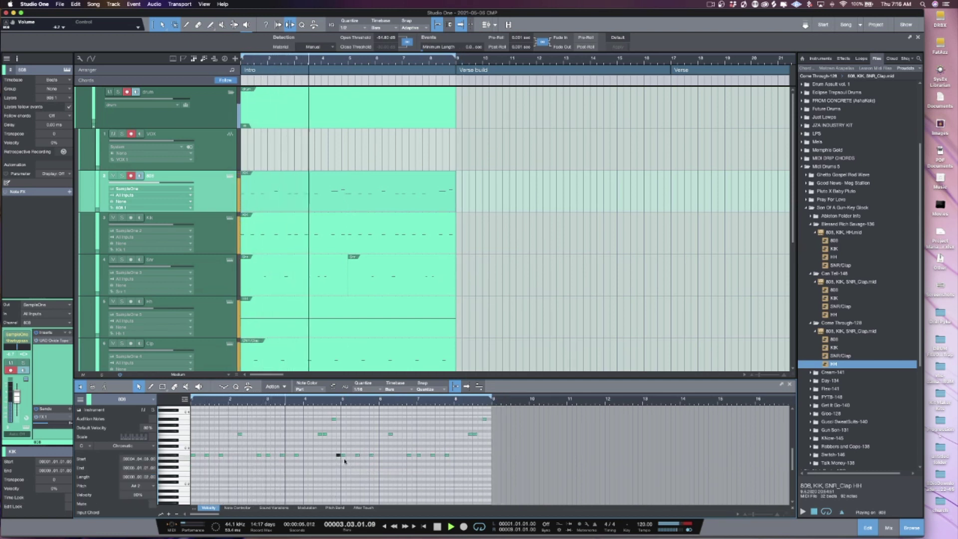
Add a final A#2 808 note at the end of bar 8, held to bar 9
{"action": "key", "text": "space"}
{"action": "left_click", "coordinate": [491, 457]}
{"action": "double_click", "coordinate": [489, 456]}
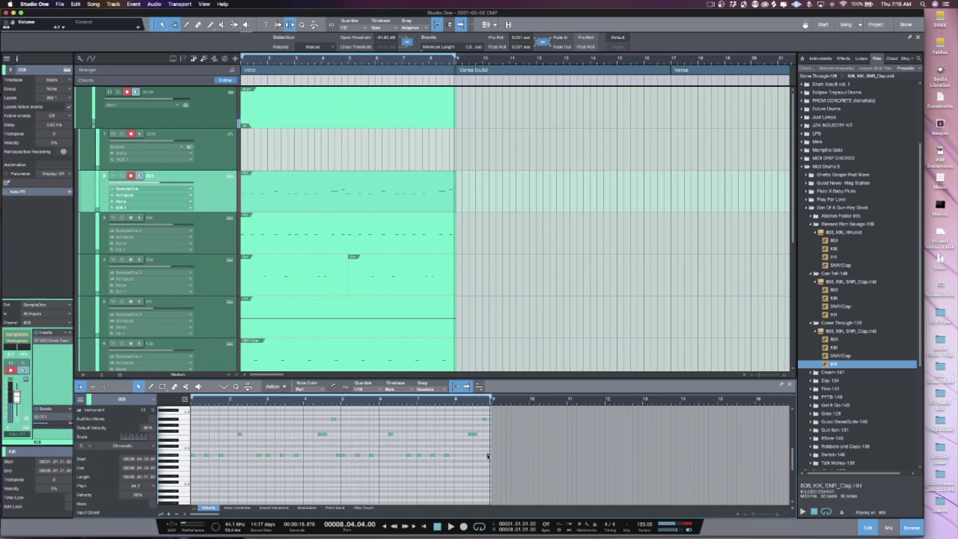
{"action": "left_click_drag", "start_coordinate": [489, 456], "coordinate": [493, 459]}
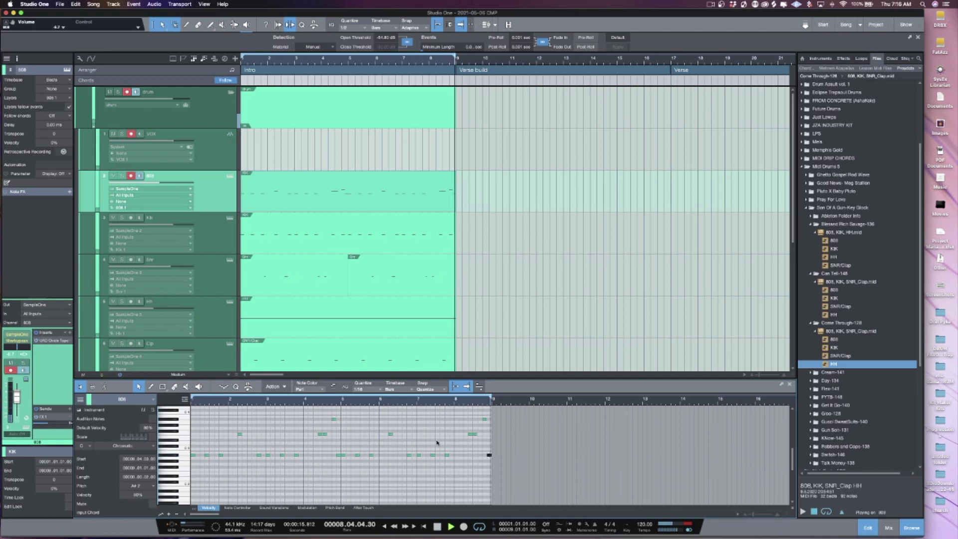
{"action": "key", "text": "space"}
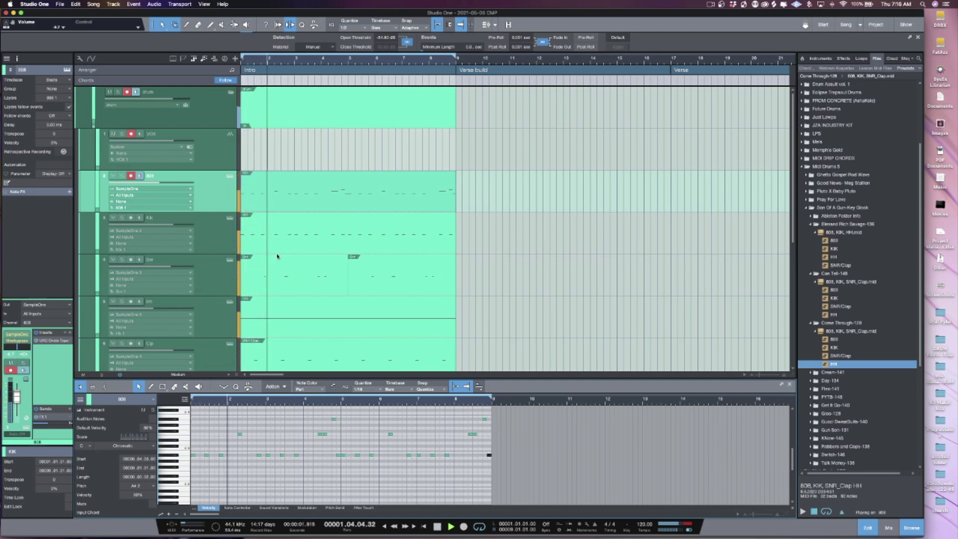
In the HH track's SampleOne XT, lower the closed hat's amp decay to about 163 ms
{"action": "left_click", "coordinate": [212, 314]}
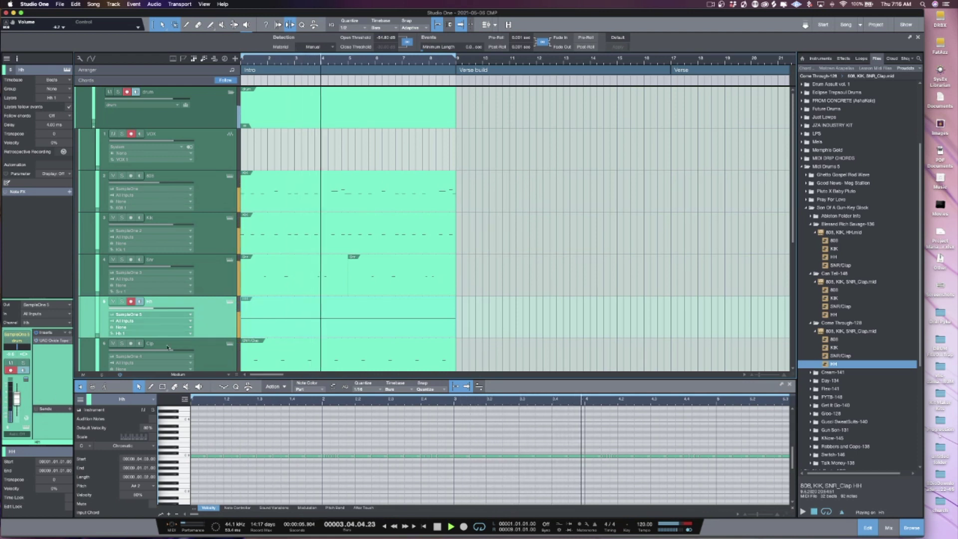
{"action": "left_click", "coordinate": [230, 302]}
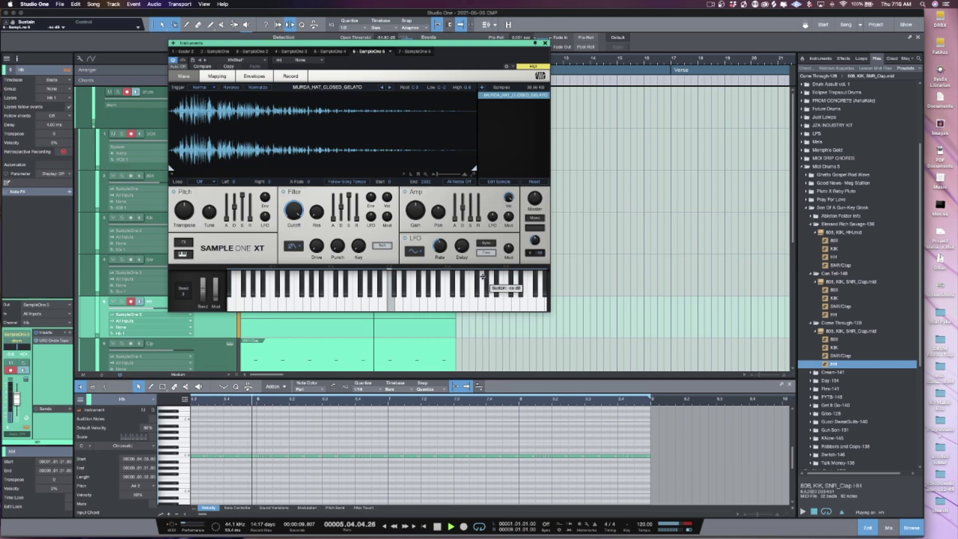
{"action": "left_click_drag", "start_coordinate": [463, 209], "coordinate": [464, 210]}
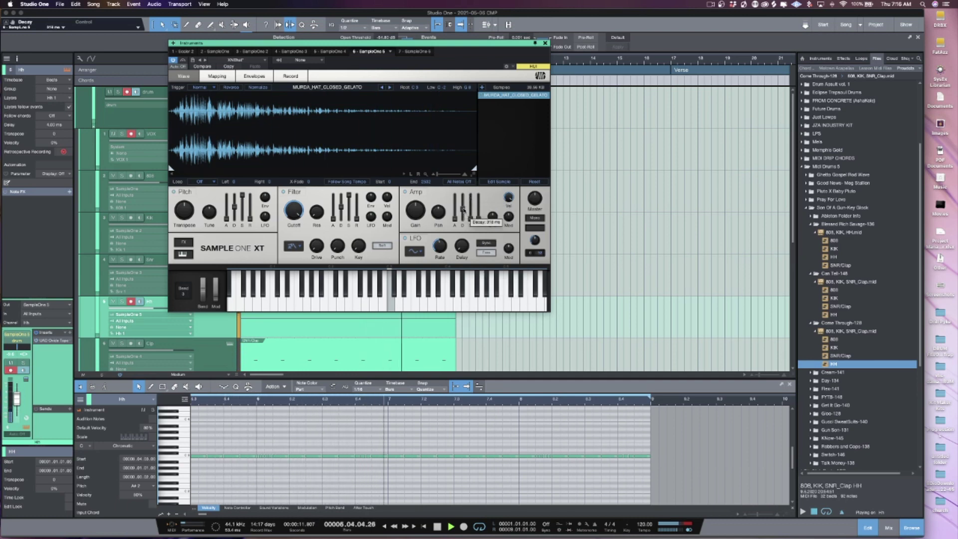
{"action": "scroll", "coordinate": [462, 209], "scroll_direction": "down", "scroll_amount": 2}
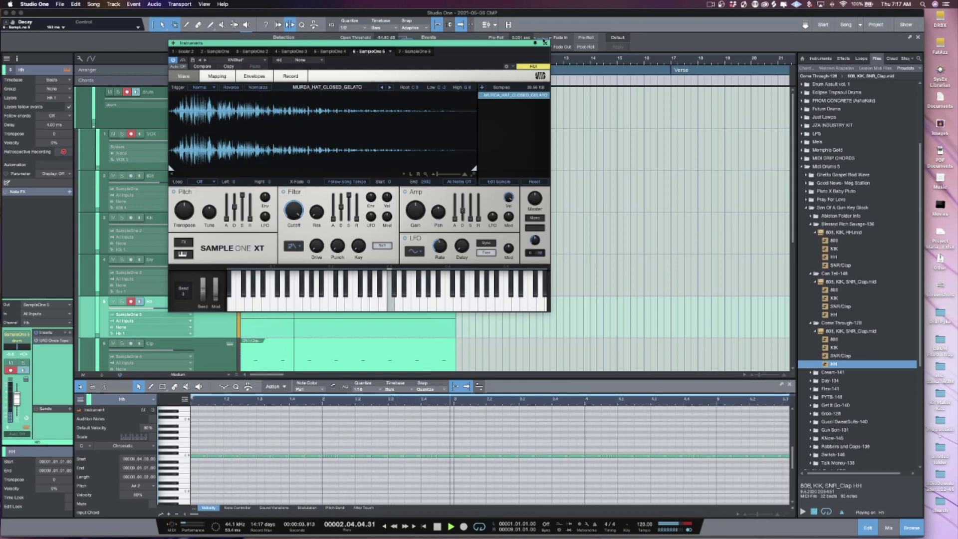
{"action": "left_click", "coordinate": [545, 43]}
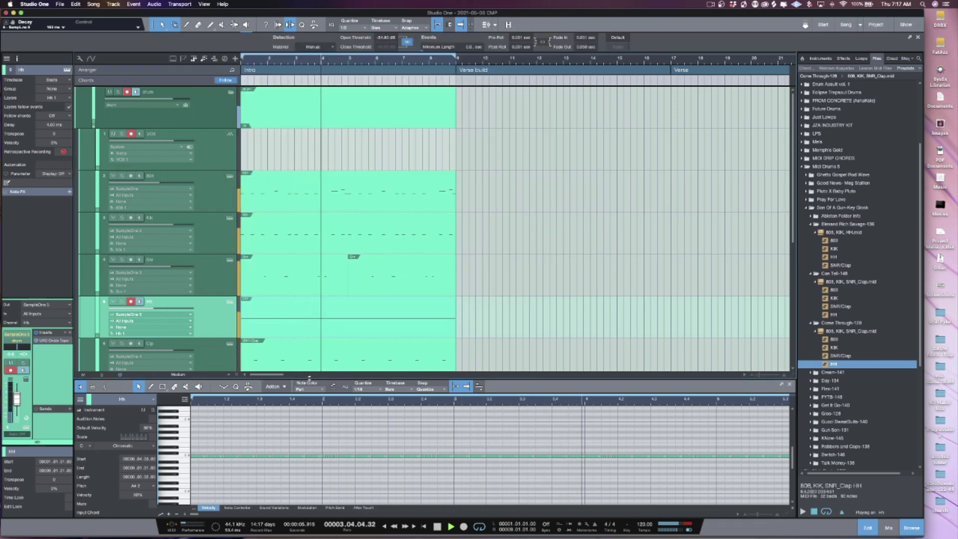
Duplicate all bar 1–9 events into bars 9–17, splitting them at bar 12 and VOX(2) at bar 16
{"action": "left_click_drag", "start_coordinate": [309, 379], "coordinate": [310, 460]}
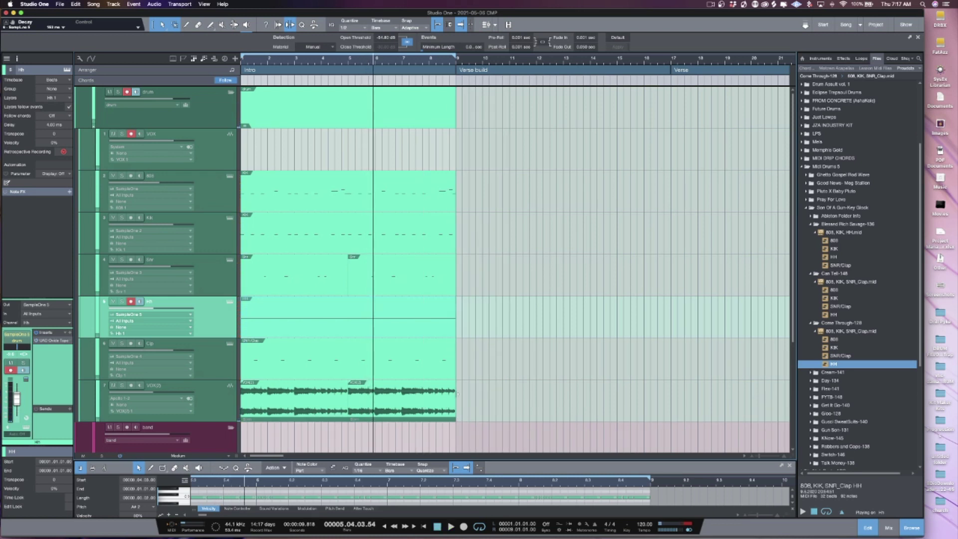
{"action": "left_click_drag", "start_coordinate": [250, 155], "coordinate": [428, 406]}
{"action": "key", "text": "d"}
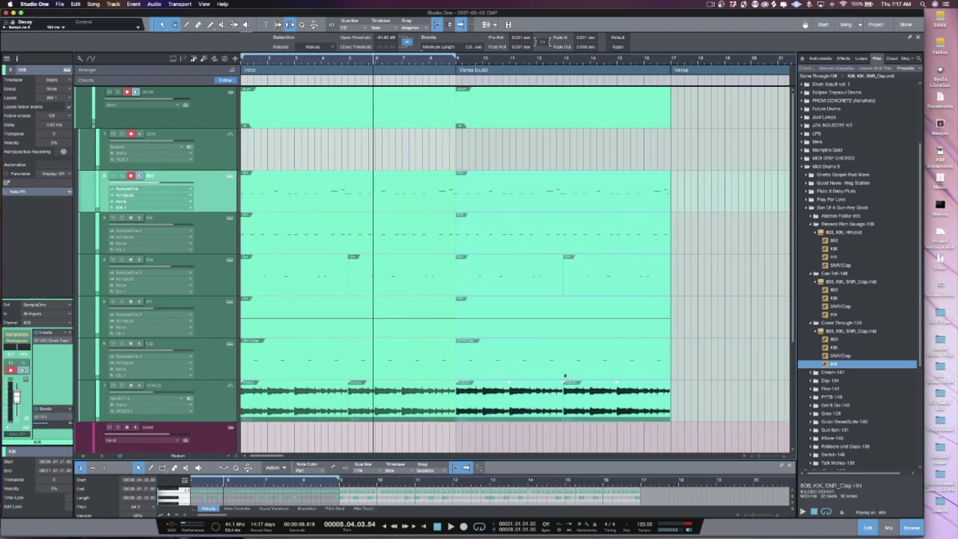
{"action": "left_click", "coordinate": [538, 396], "text": "alt"}
{"action": "left_click", "coordinate": [555, 399]}
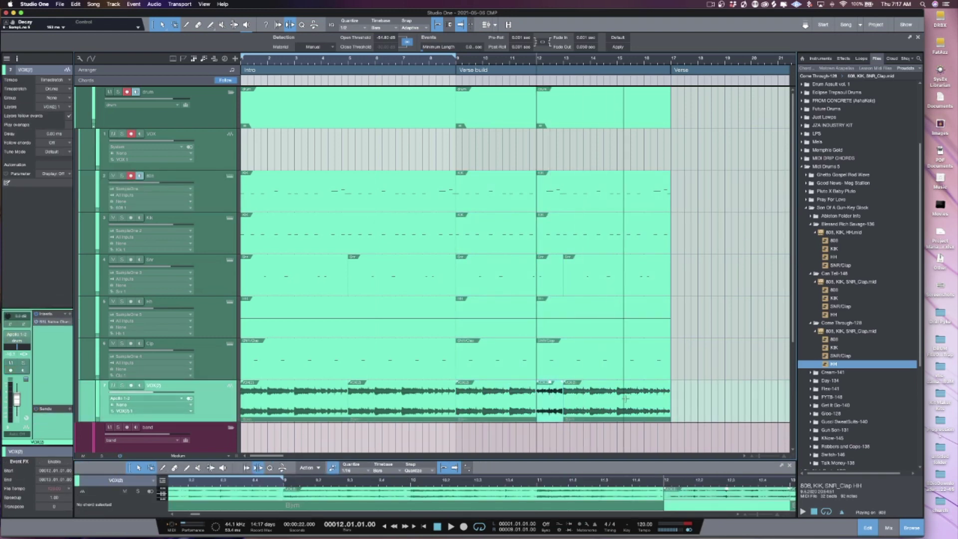
{"action": "left_click", "coordinate": [643, 400], "text": "alt"}
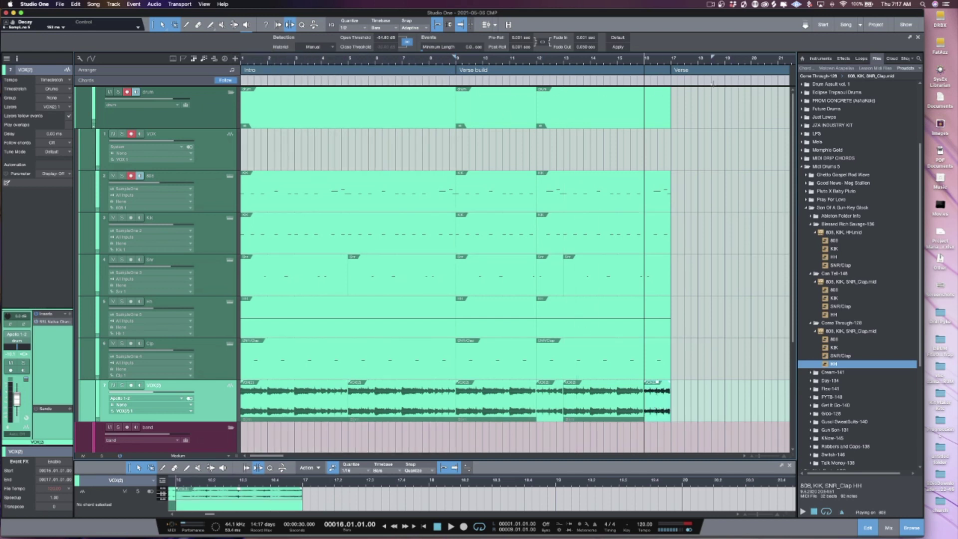
Loop the Verse build section, bars 9–17, and play it back from bar 9
{"action": "left_click", "coordinate": [548, 65]}
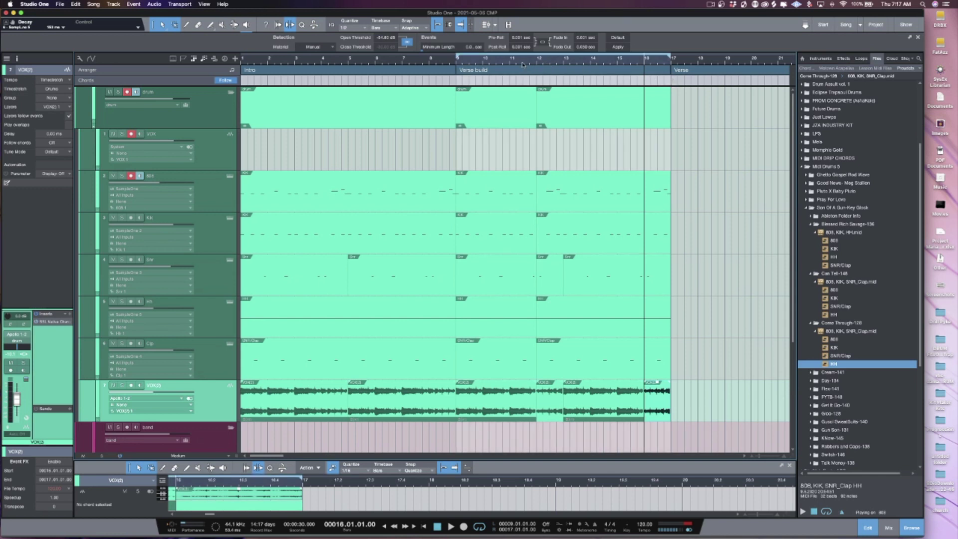
{"action": "left_click", "coordinate": [457, 64]}
{"action": "key", "text": "space"}
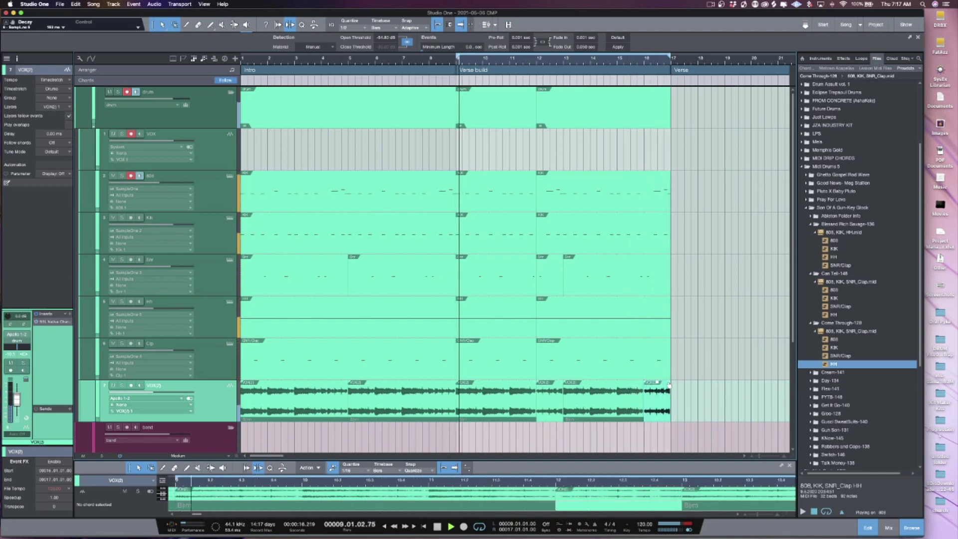
{"action": "key", "text": "space"}
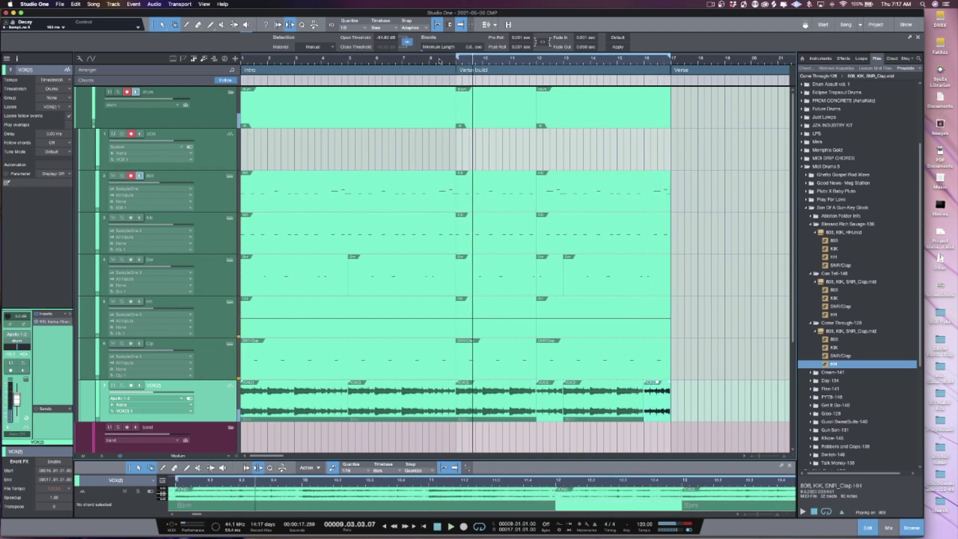
{"action": "mouse_move", "coordinate": [436, 61]}
{"action": "left_mouse_down"}
{"action": "mouse_move", "coordinate": [424, 46]}
{"action": "mouse_move", "coordinate": [431, 53]}
{"action": "left_mouse_up"}
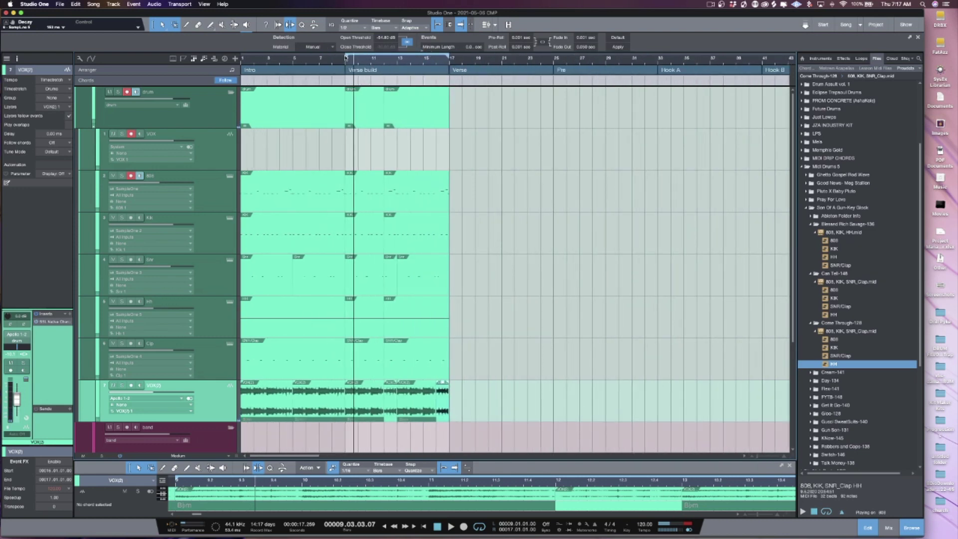
Extend the loop to cover bars 1–17, then switch to the OBS window
{"action": "left_click_drag", "start_coordinate": [346, 57], "coordinate": [240, 59]}
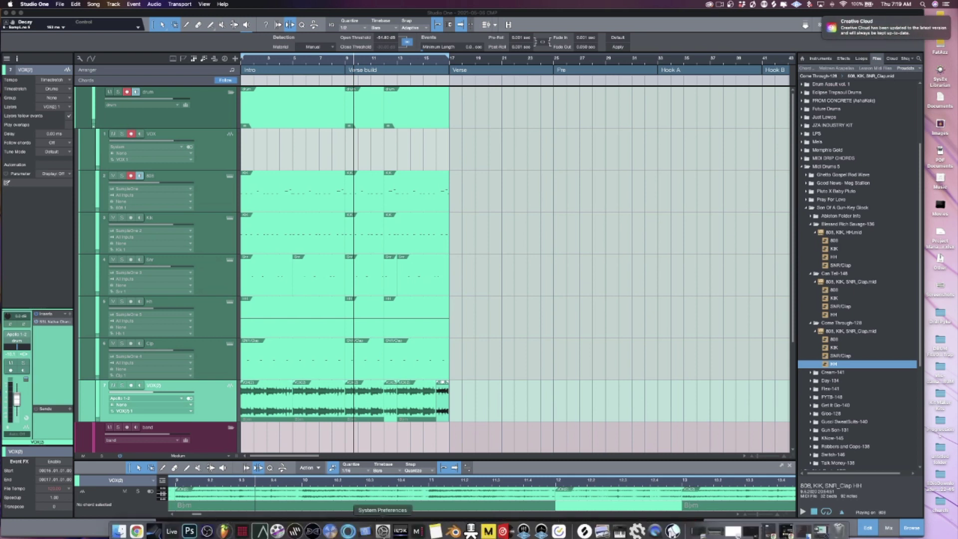
{"action": "mouse_move", "coordinate": [348, 537]}
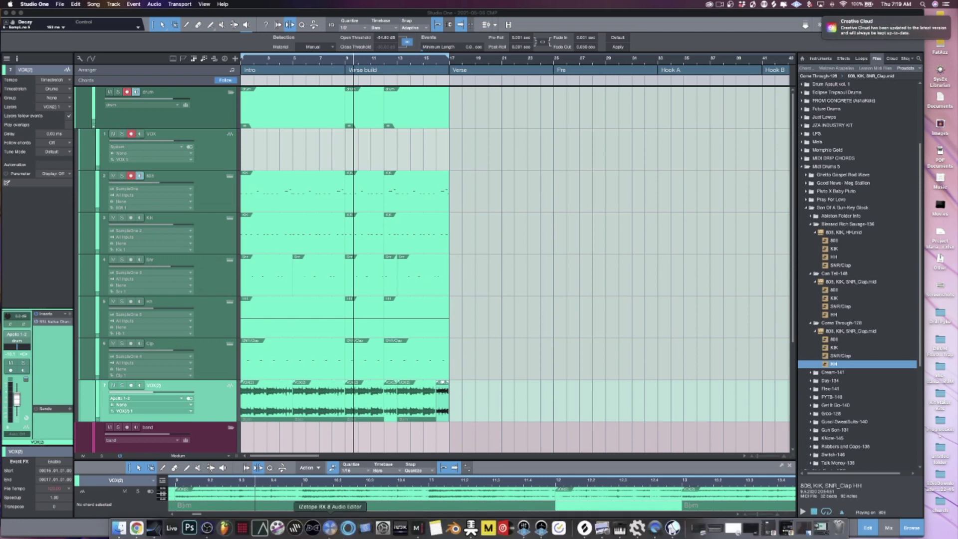
{"action": "left_click", "coordinate": [207, 528]}
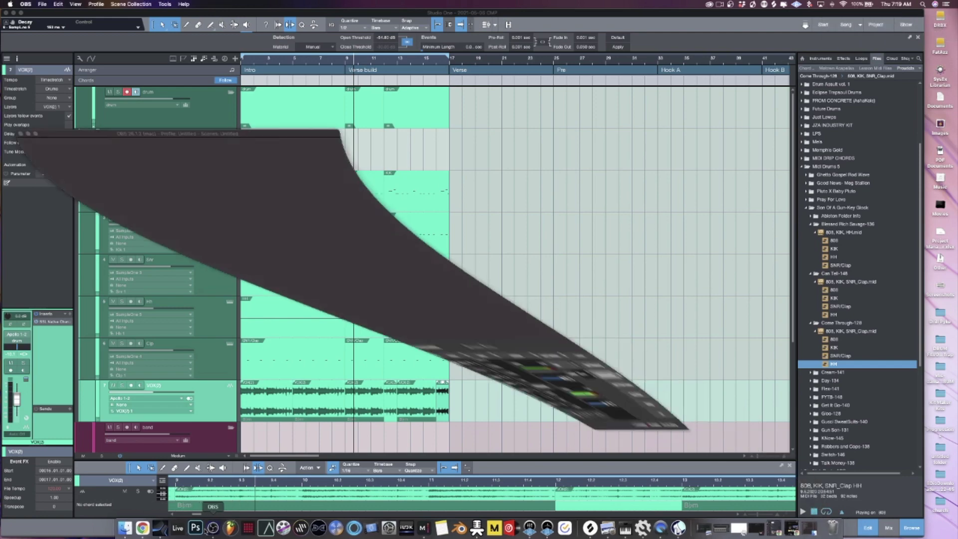